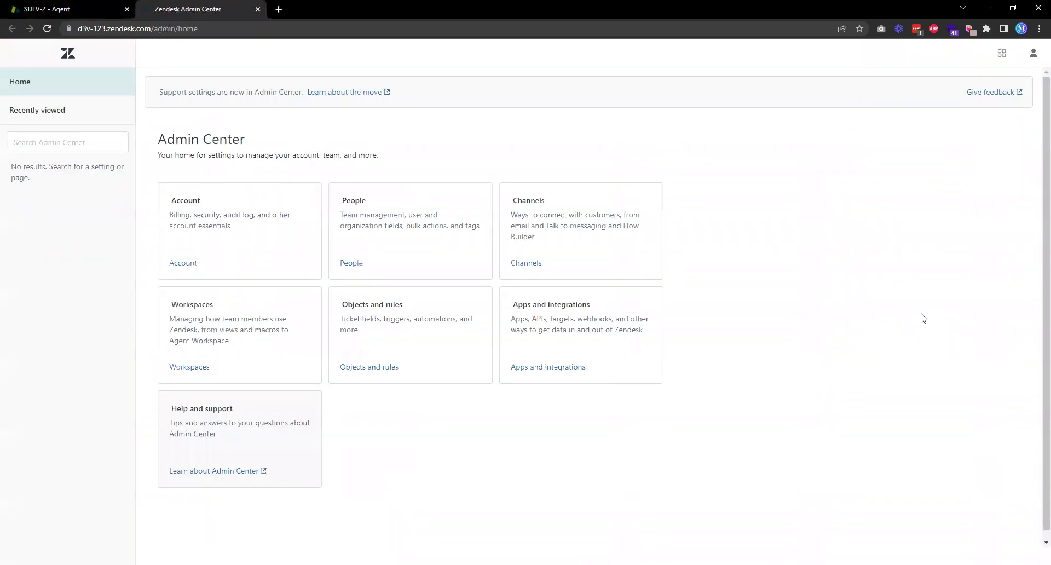
Search the Admin Center settings for 'service'
click(51, 139)
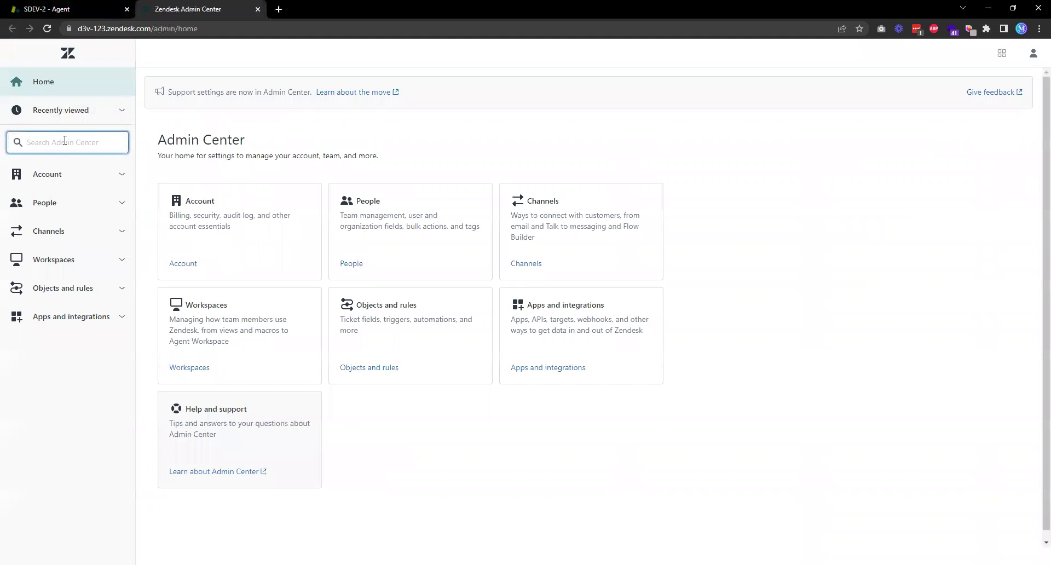
text(service)
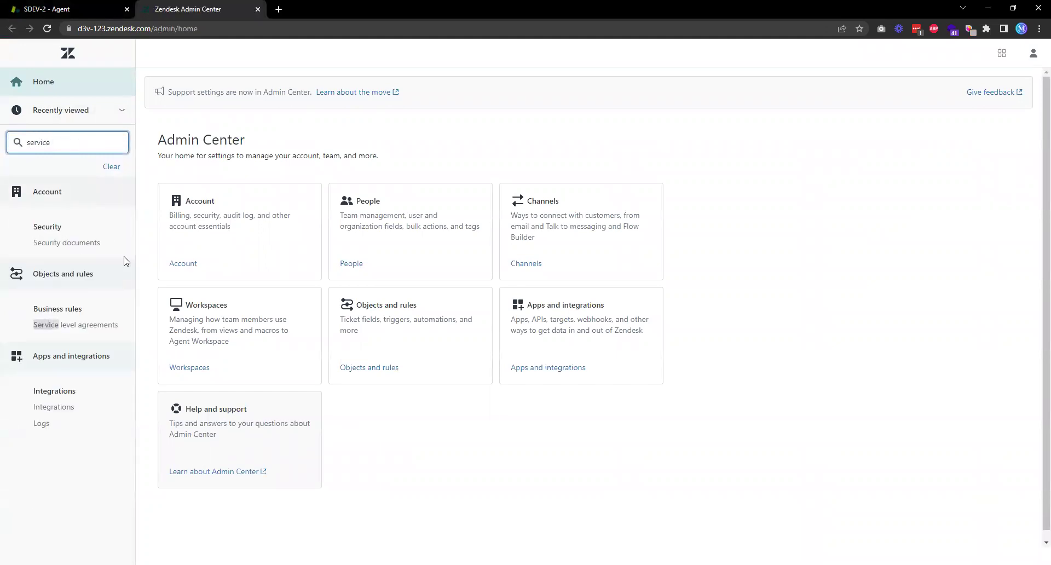
click(110, 330)
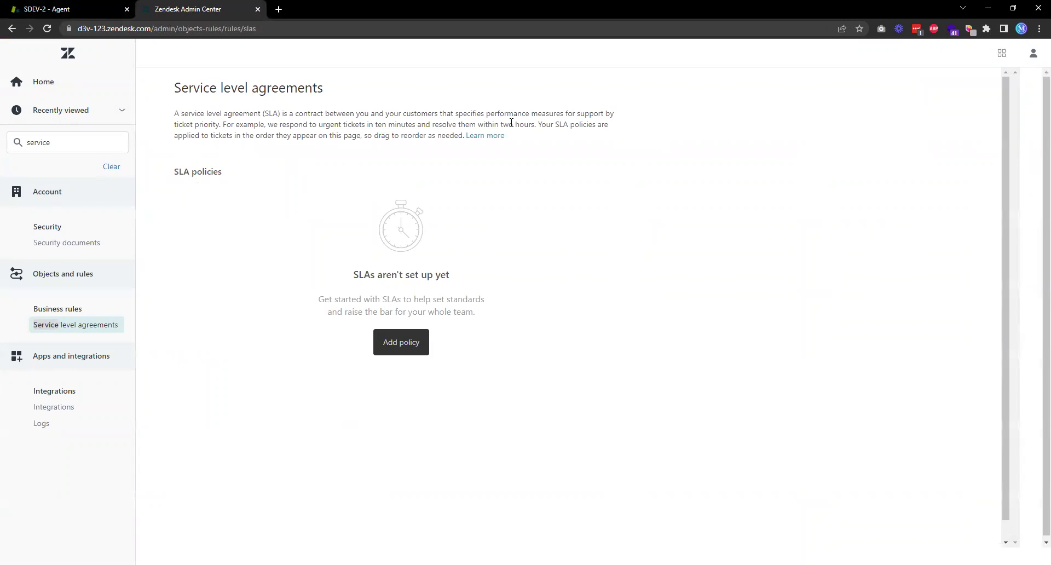
drag(487, 113, 224, 126)
click(225, 133)
drag(286, 124, 534, 126)
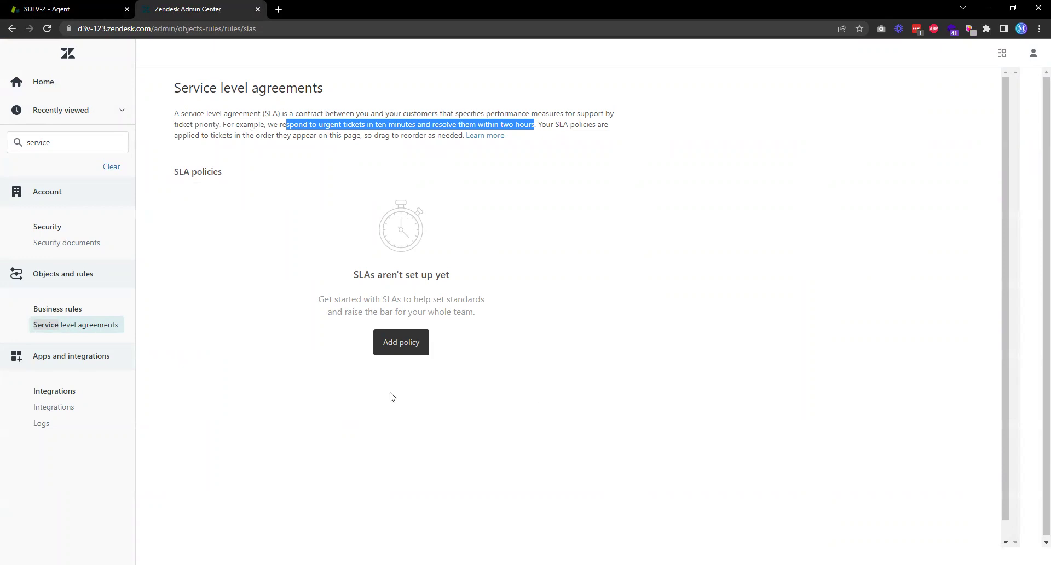
Add a new SLA policy and name it 'First reply'
click(394, 351)
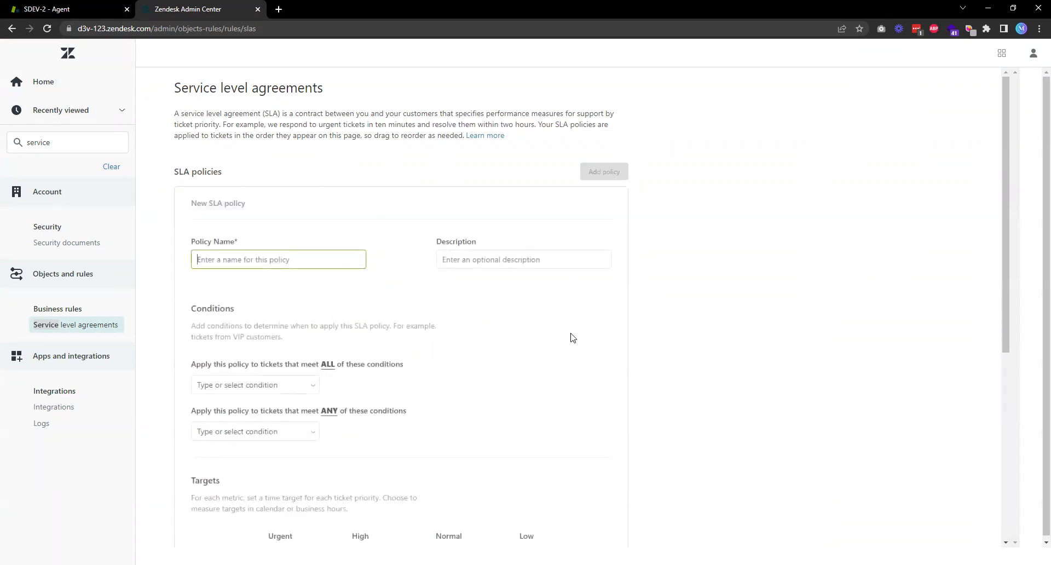
text(First re)
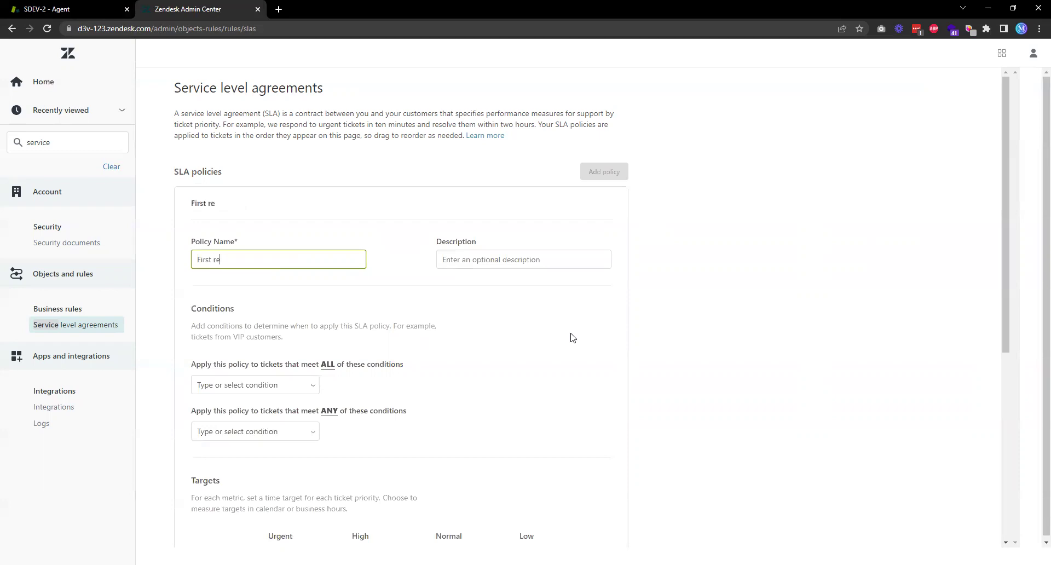
text(ply)
scroll(444, 322, down, 1)
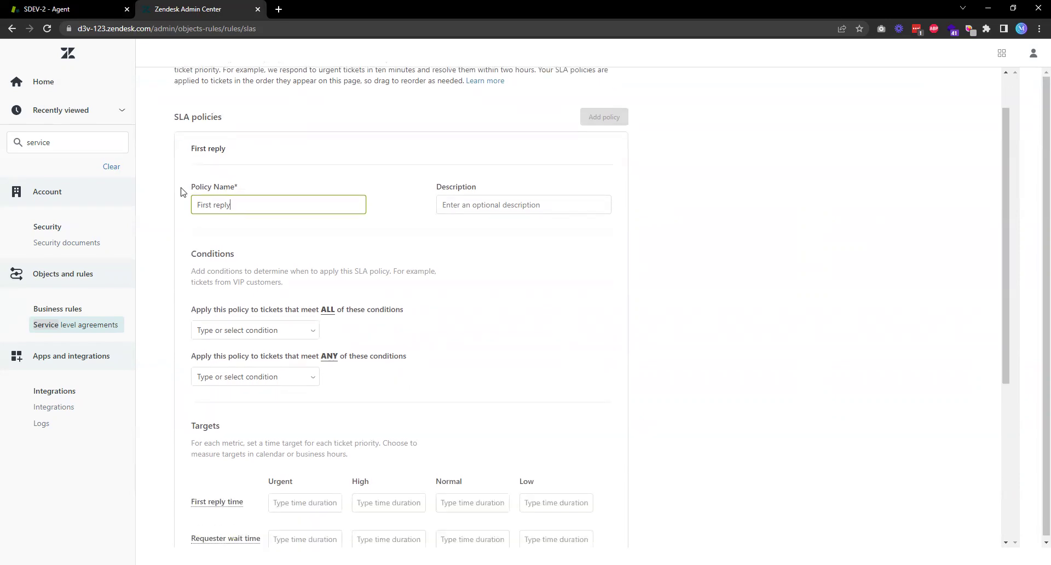
drag(249, 203, 189, 205)
click(721, 289)
Browse the ALL conditions list and close it without choosing a condition
scroll(490, 288, down, 4)
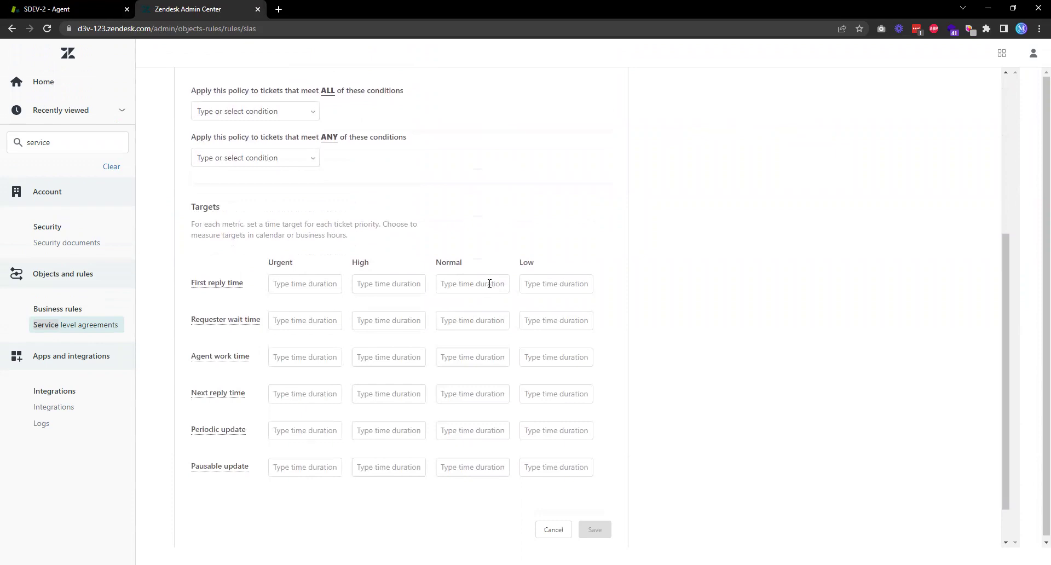
scroll(487, 284, up, 1)
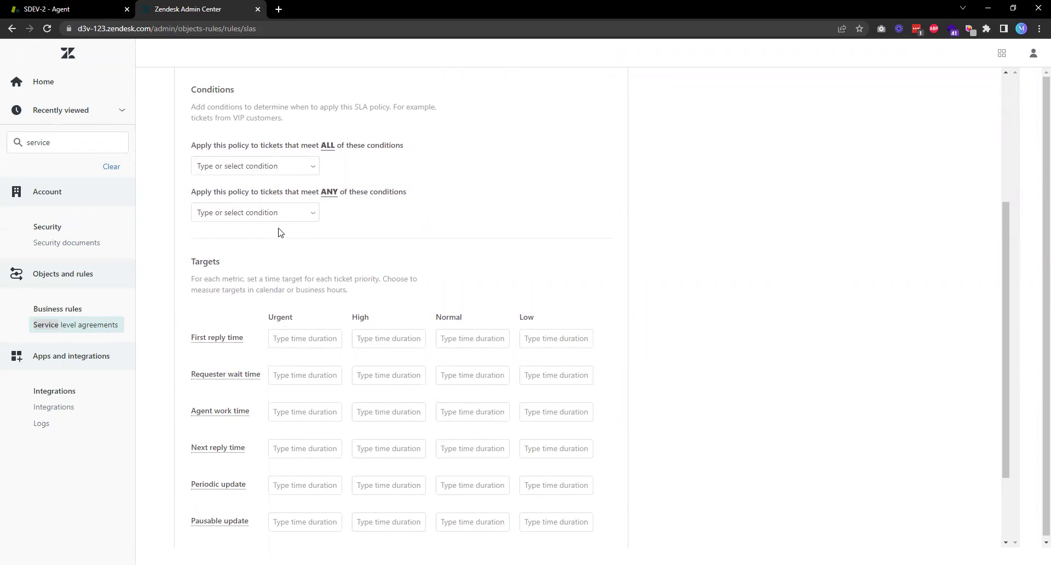
scroll(279, 232, up, 1)
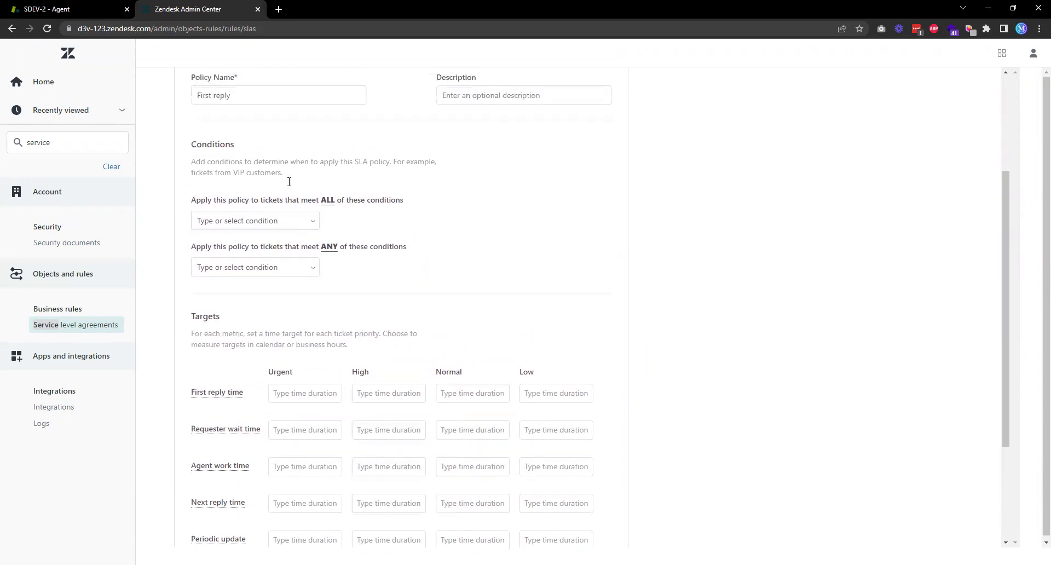
scroll(281, 176, up, 2)
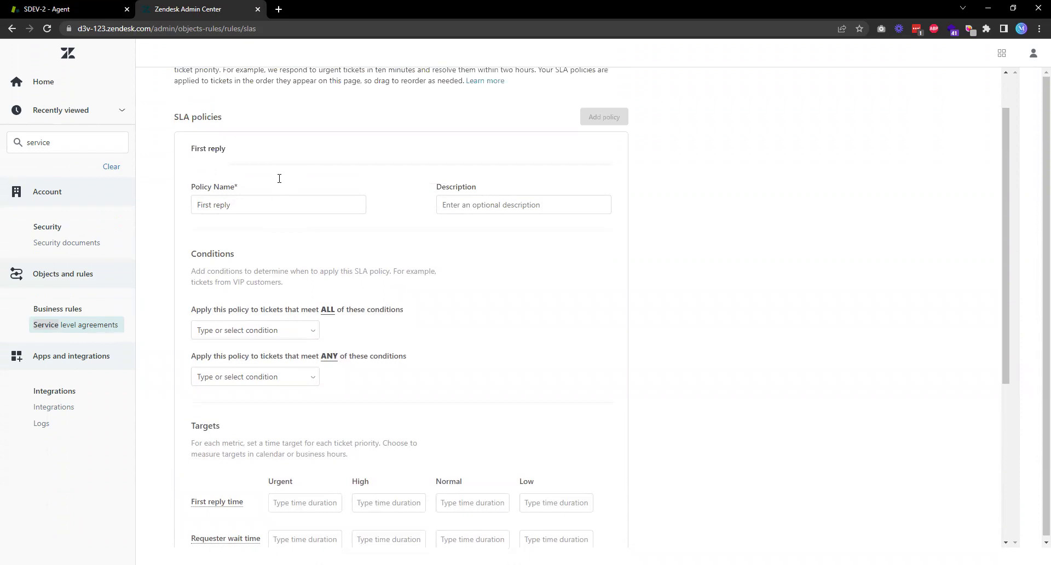
click(272, 330)
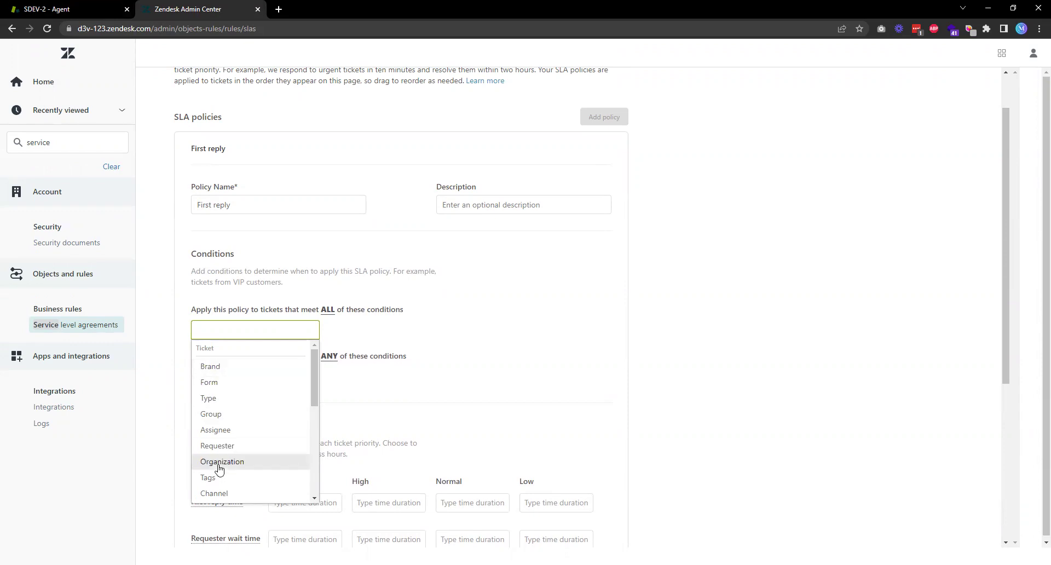
click(758, 340)
scroll(493, 327, down, 2)
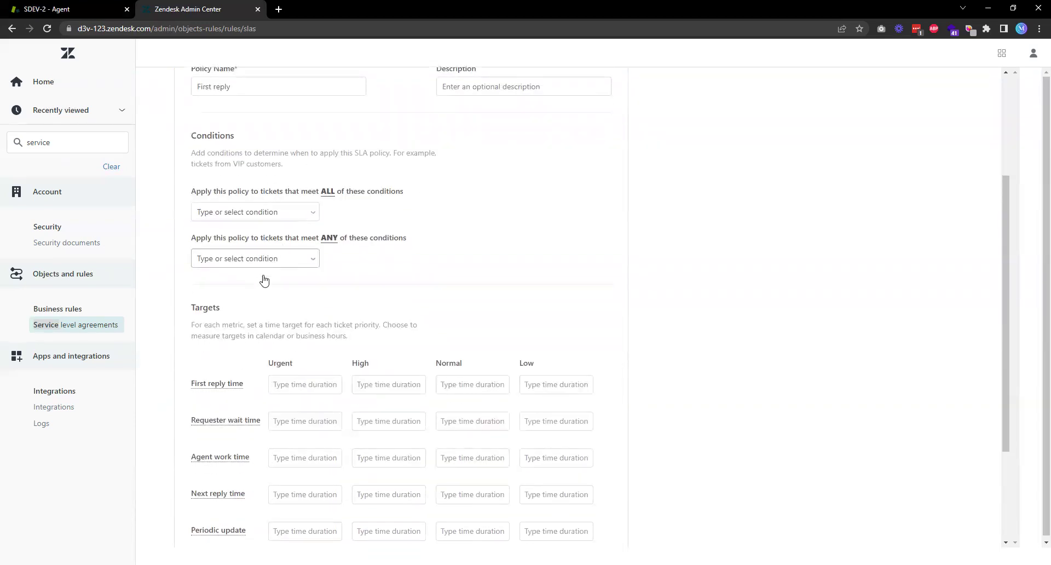
Set the Urgent and High first reply time targets to 2h and 4h
scroll(263, 279, down, 3)
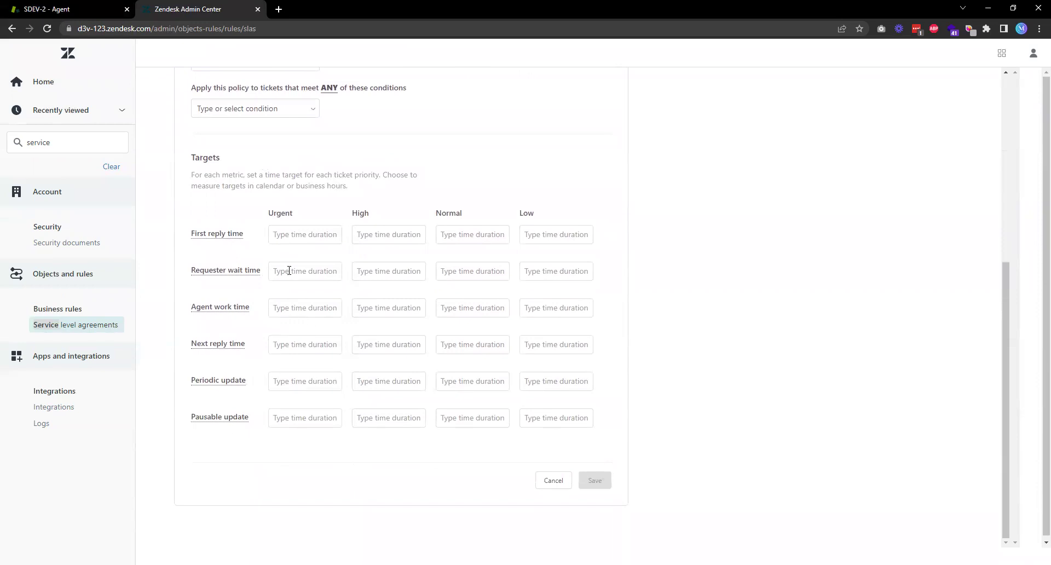
click(289, 236)
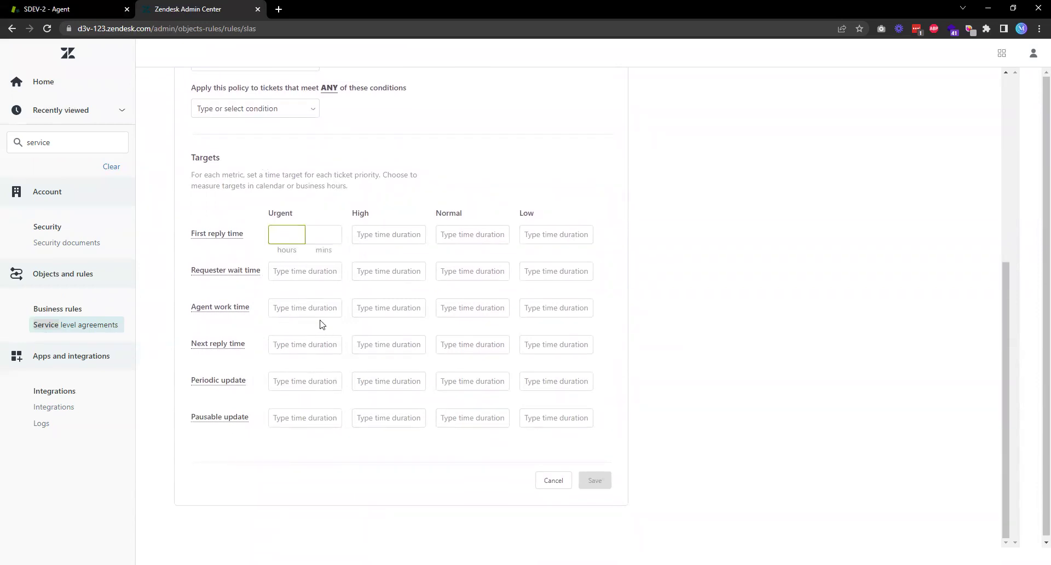
text(2h)
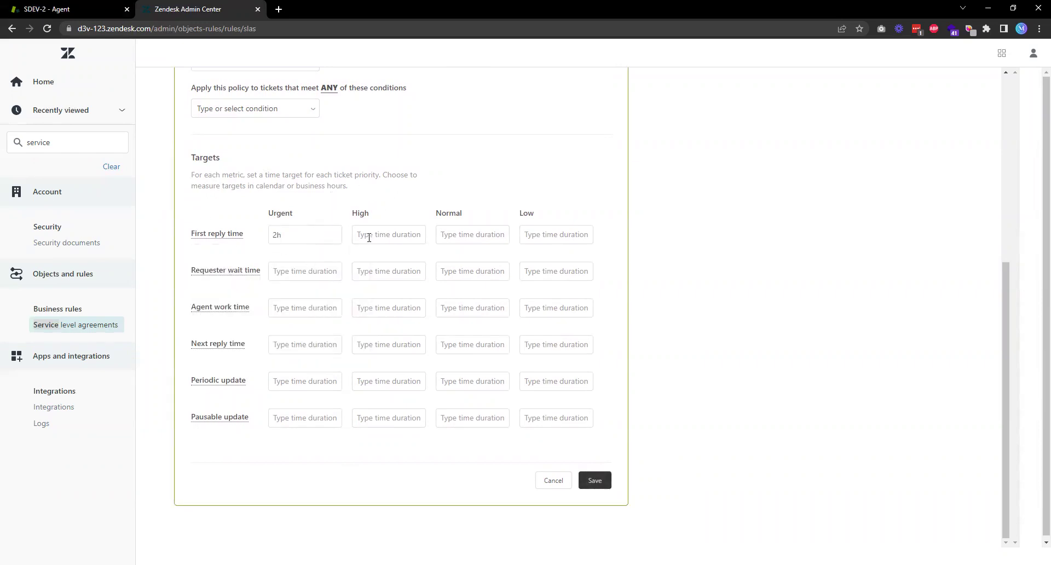
click(366, 236)
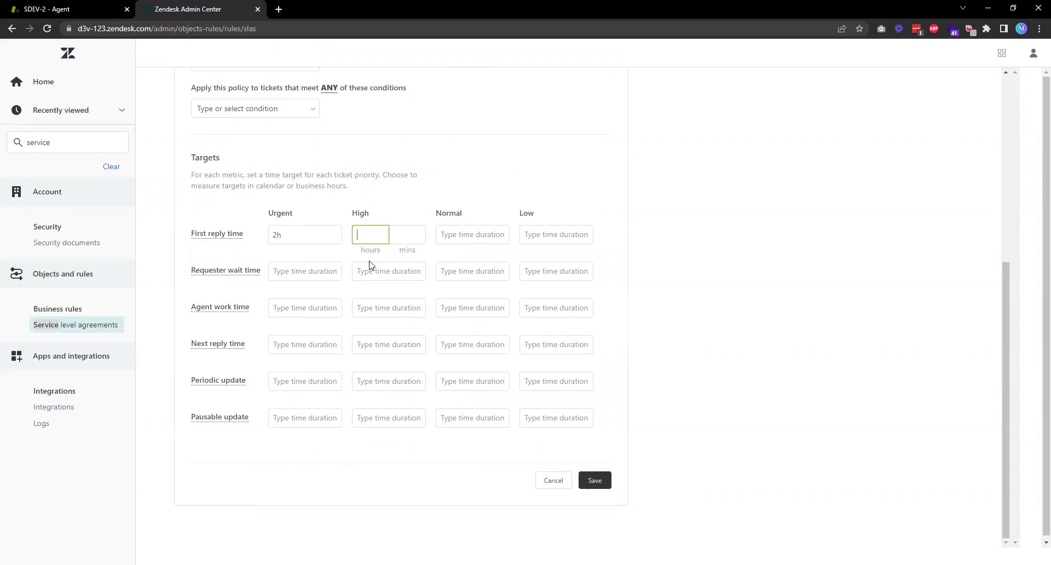
text(4)
click(434, 197)
Set the Normal and Low first reply time targets to 8h and 24h
click(454, 236)
text(8)
click(505, 204)
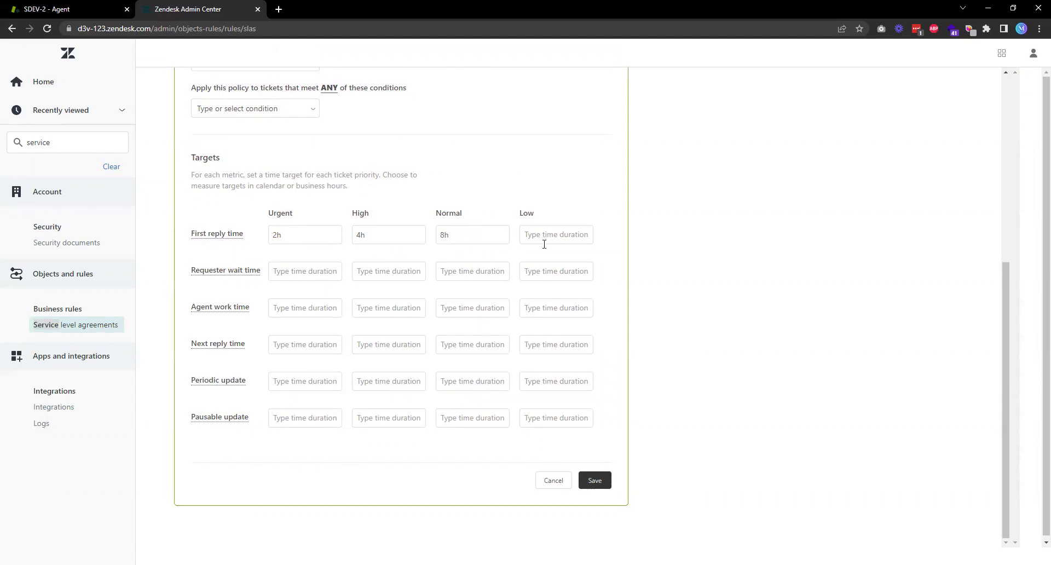
click(539, 235)
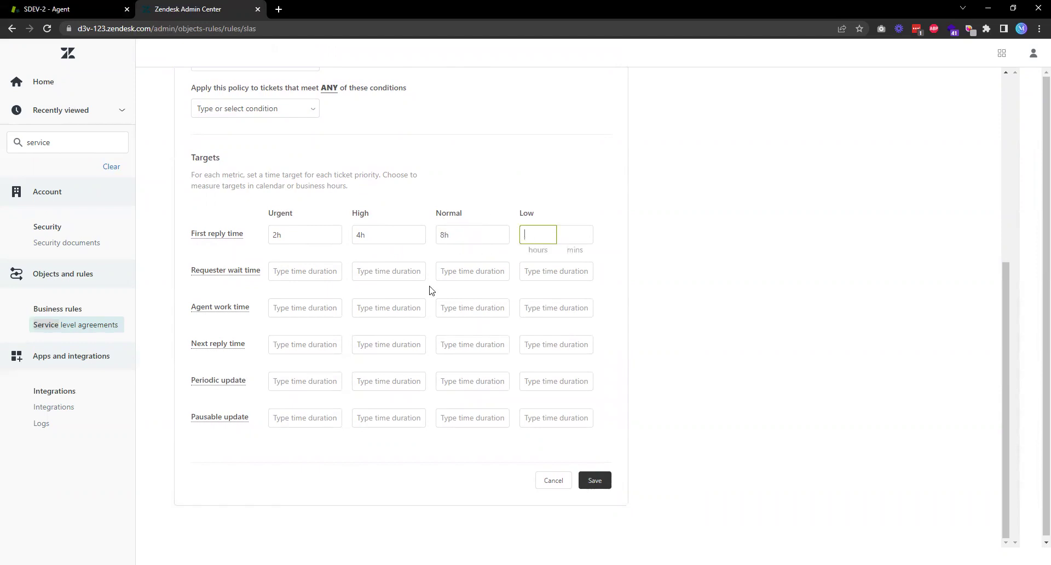
text(24)
click(696, 258)
mouse_move(213, 233)
mouse_move(201, 275)
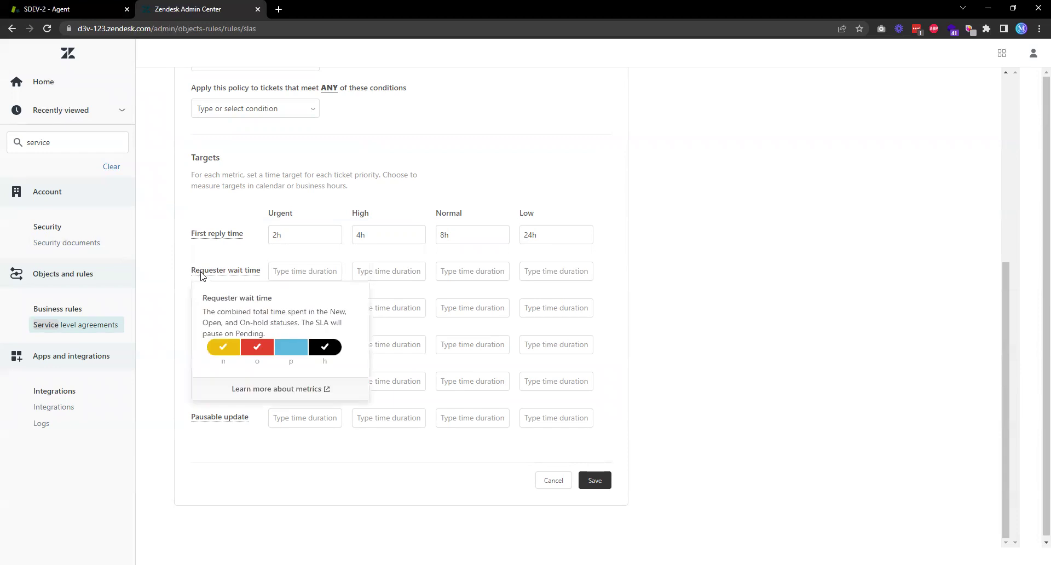
mouse_move(214, 310)
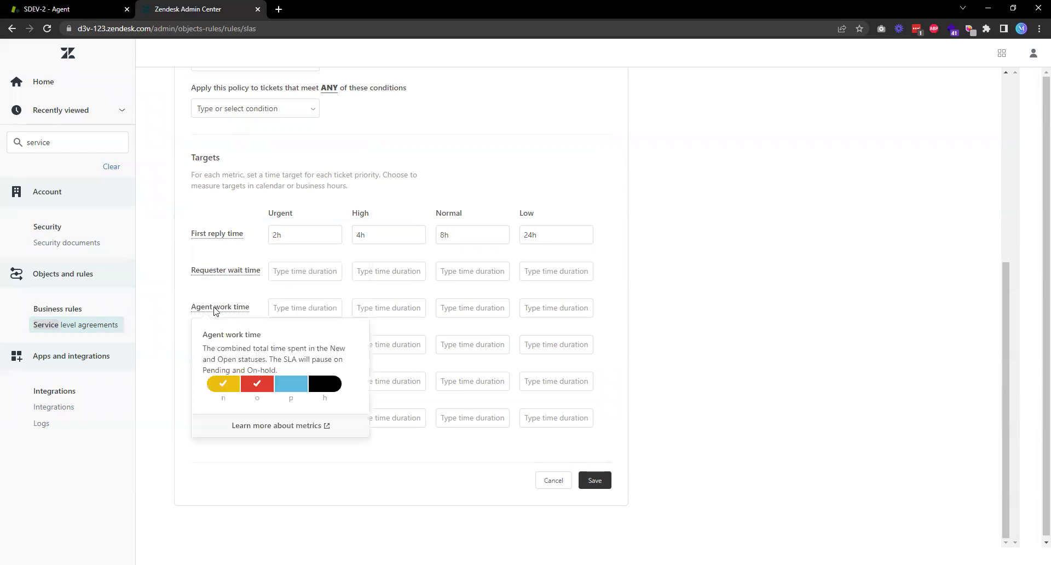
mouse_move(204, 350)
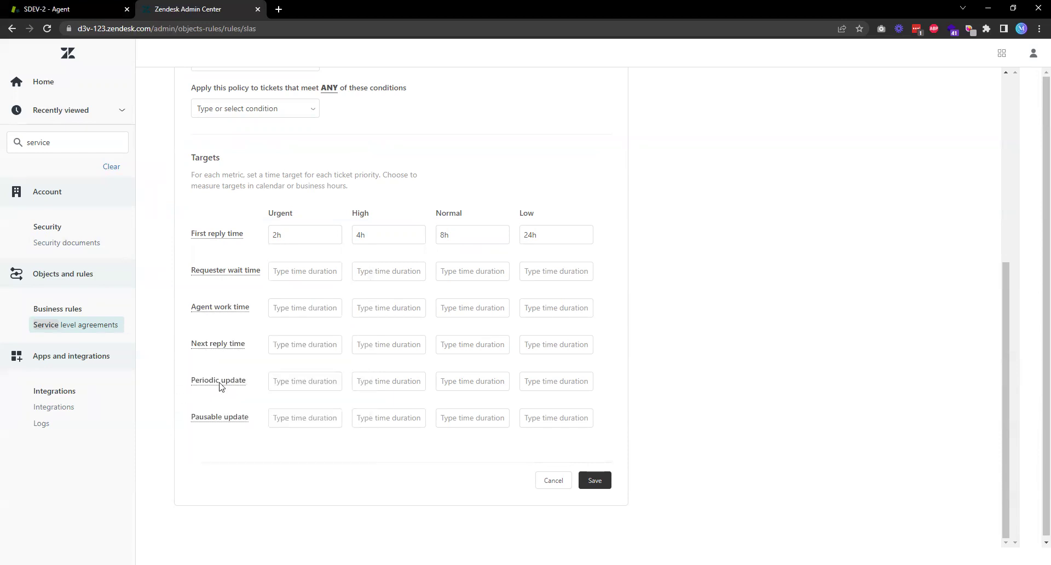
Save the First reply SLA policy from the bottom of the form
mouse_move(221, 386)
mouse_move(220, 422)
scroll(483, 308, up, 6)
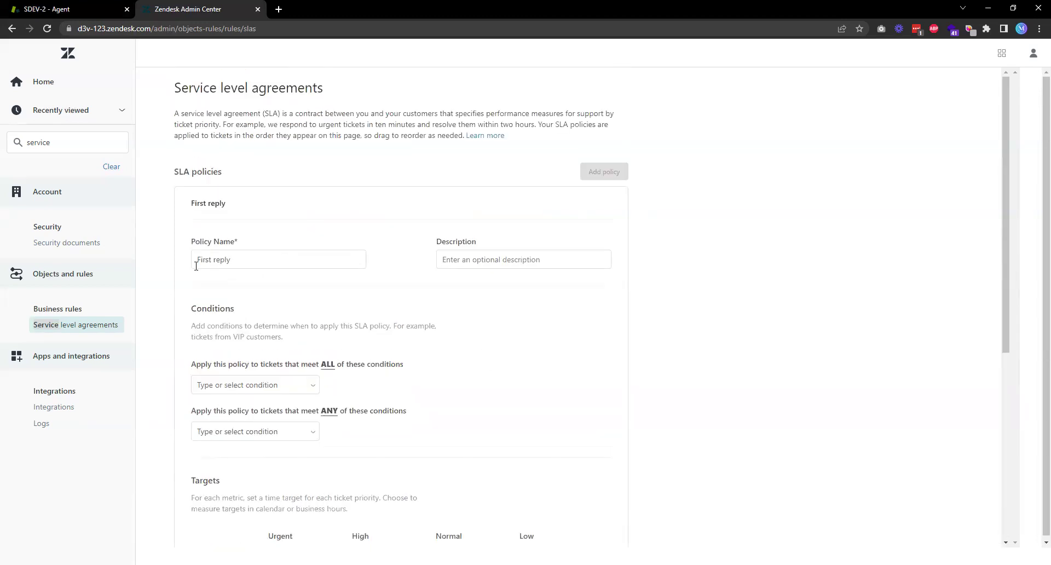
scroll(521, 352, down, 6)
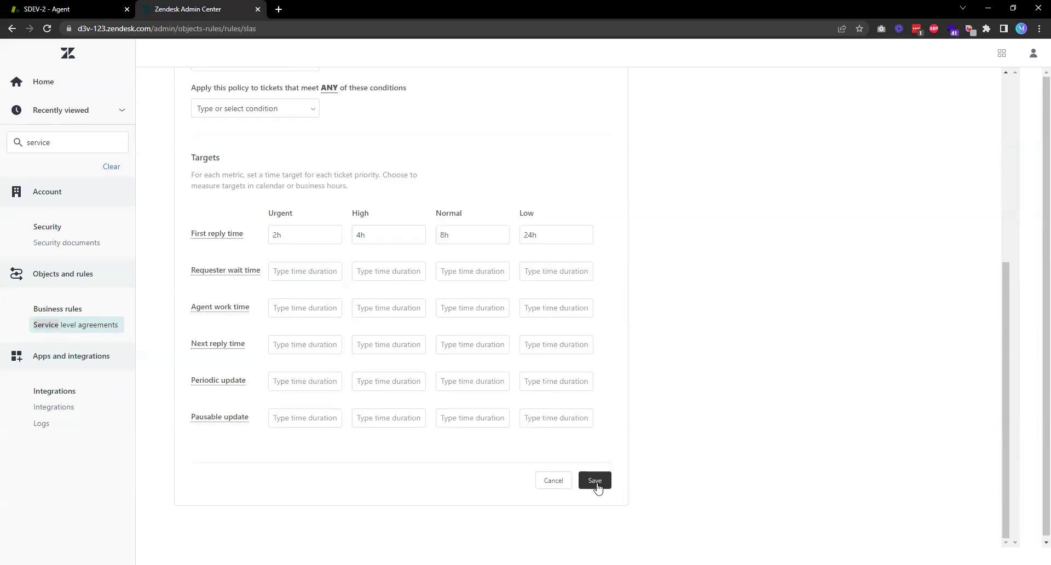
click(597, 482)
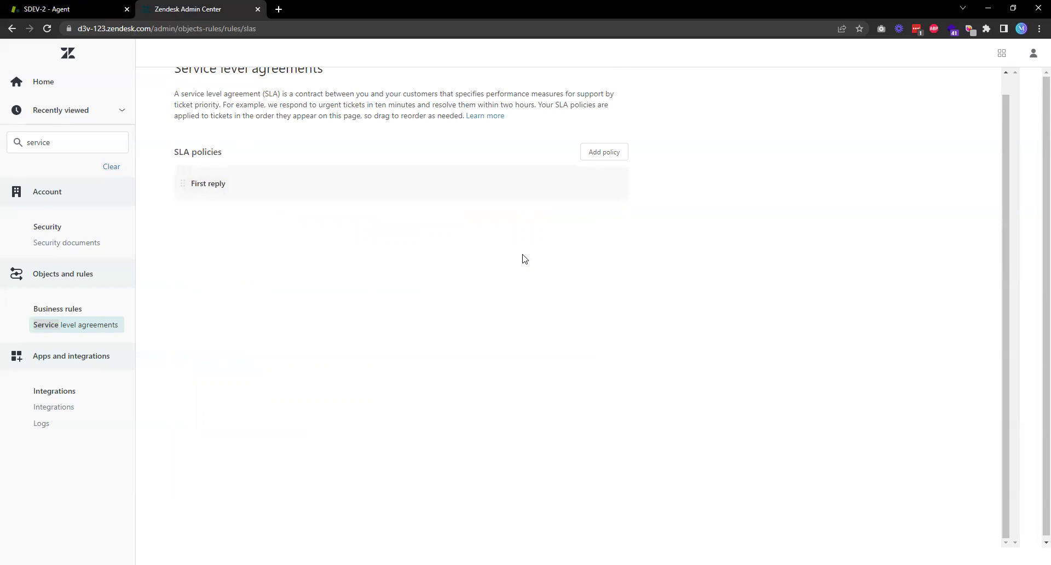
Discard a second, unfinished new policy form and clear the settings search
click(590, 154)
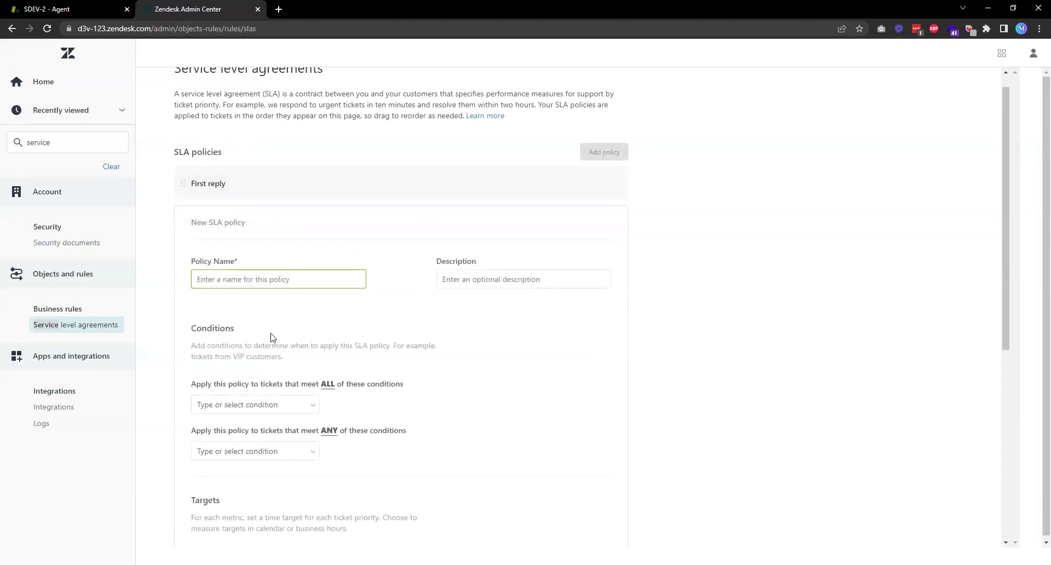
scroll(270, 337, down, 3)
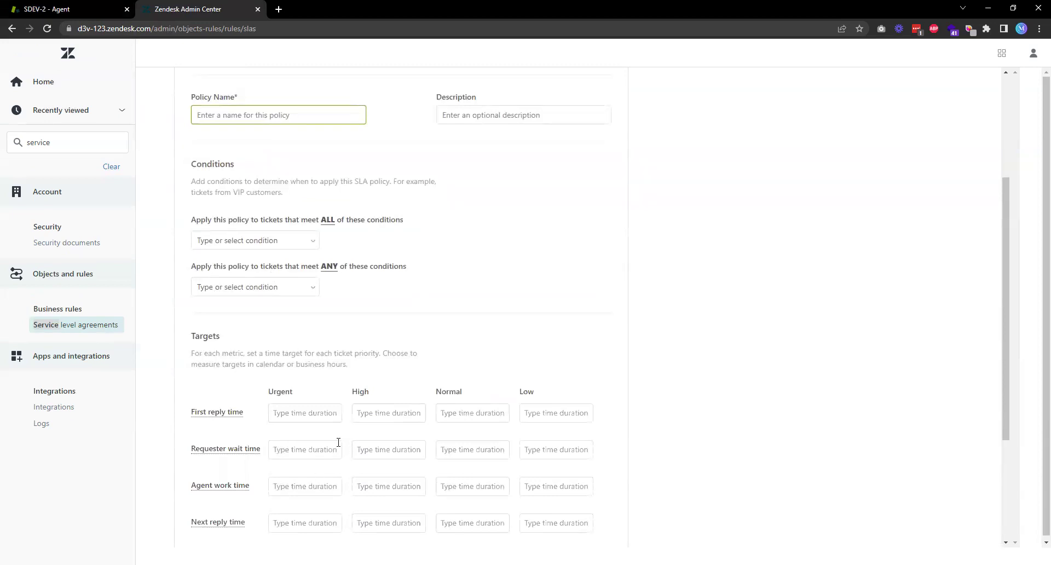
scroll(535, 540, down, 5)
click(553, 501)
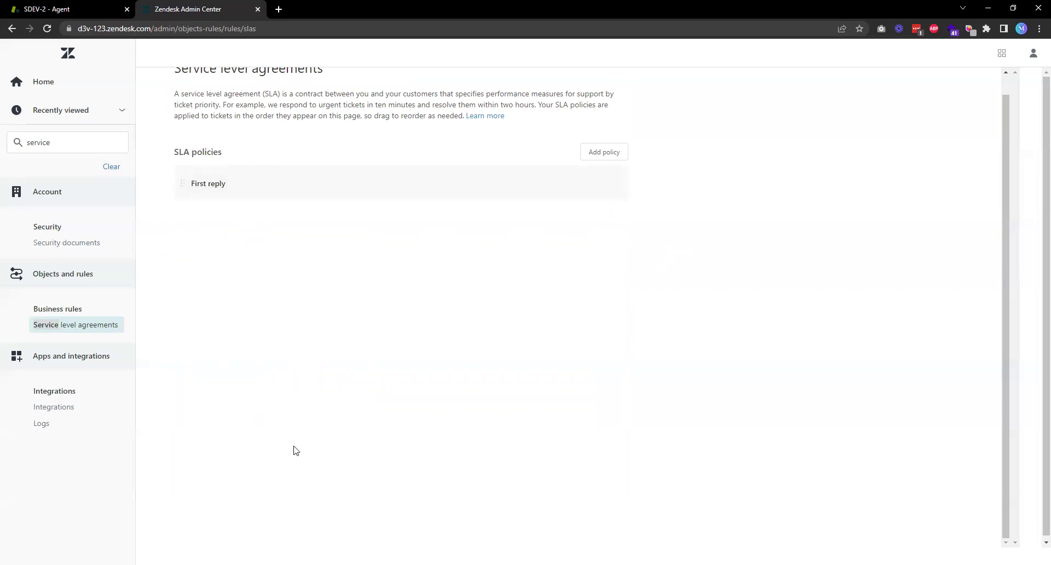
scroll(296, 446, up, 1)
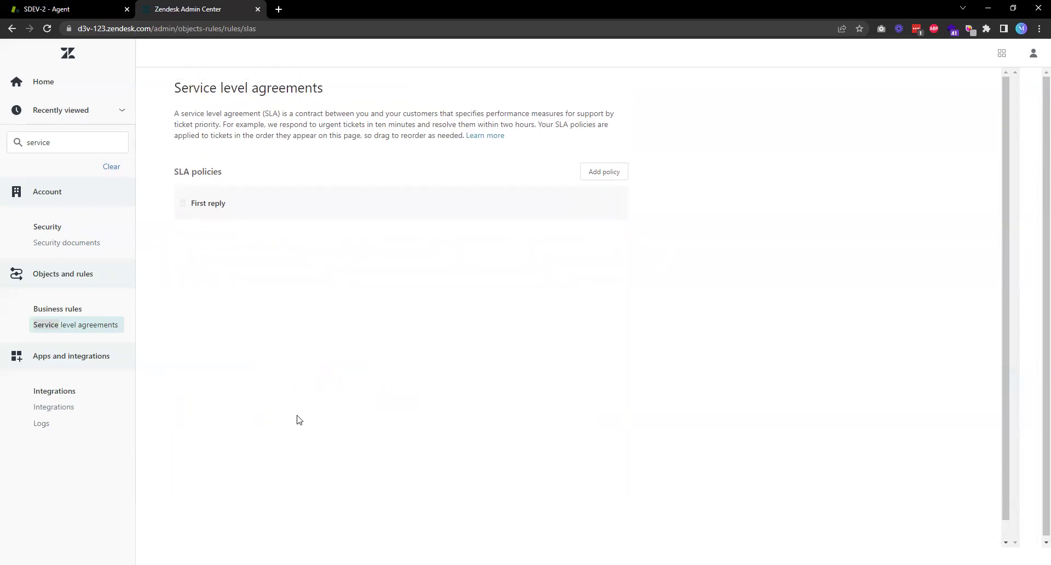
click(107, 168)
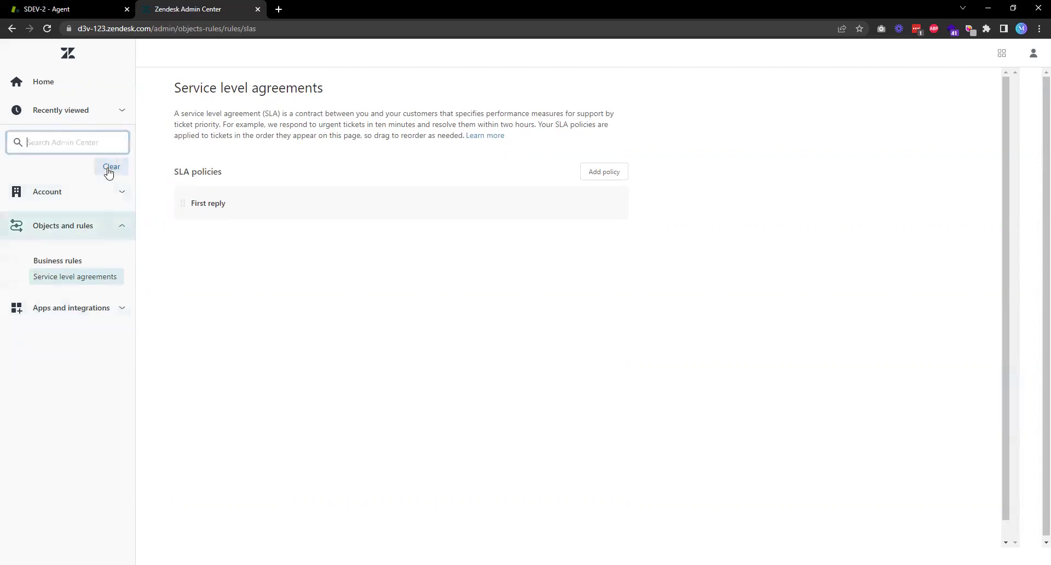
click(47, 9)
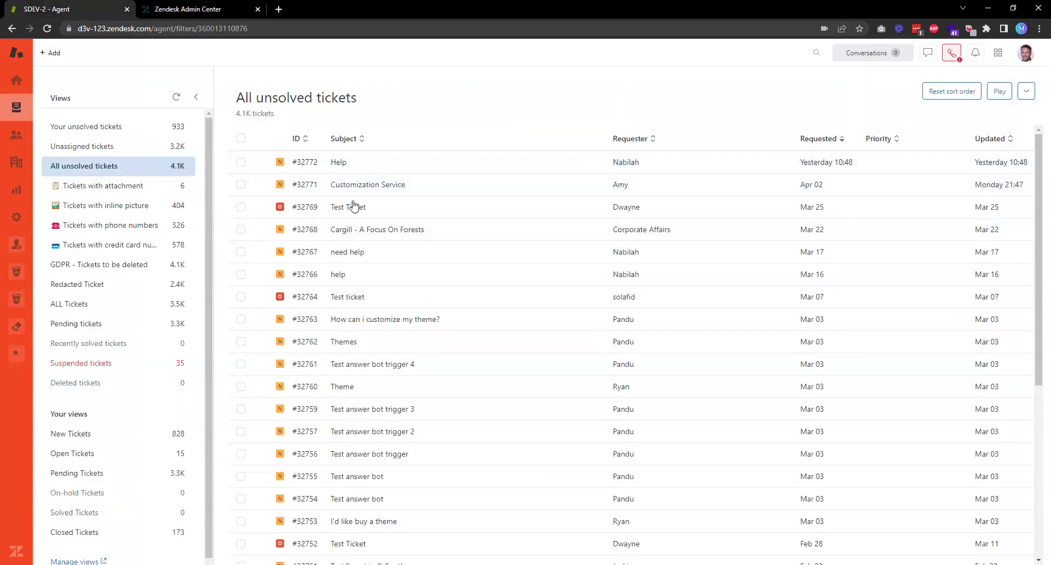
click(114, 148)
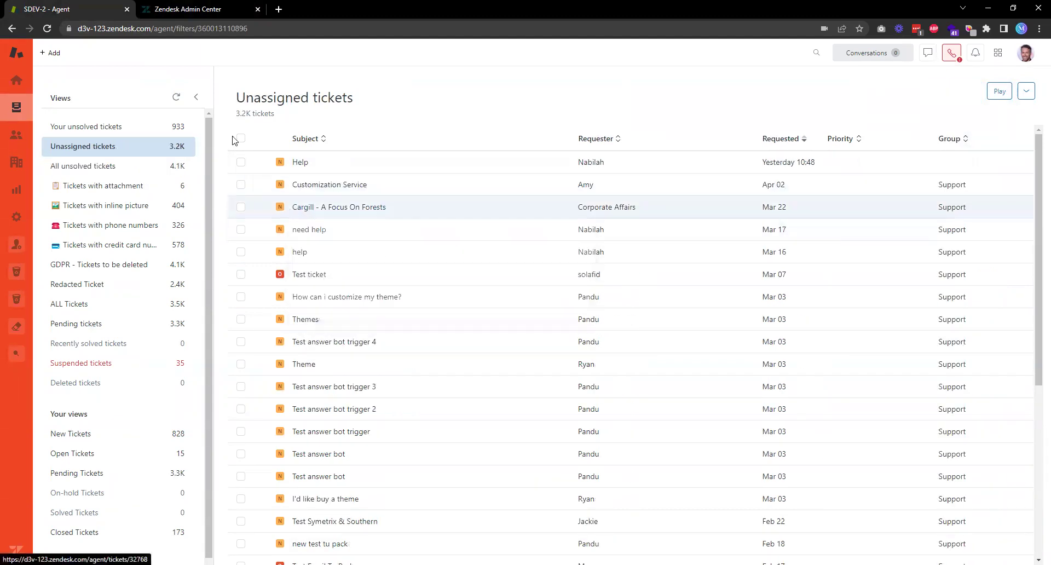
drag(236, 97, 357, 98)
key(ctrl+a)
click(300, 102)
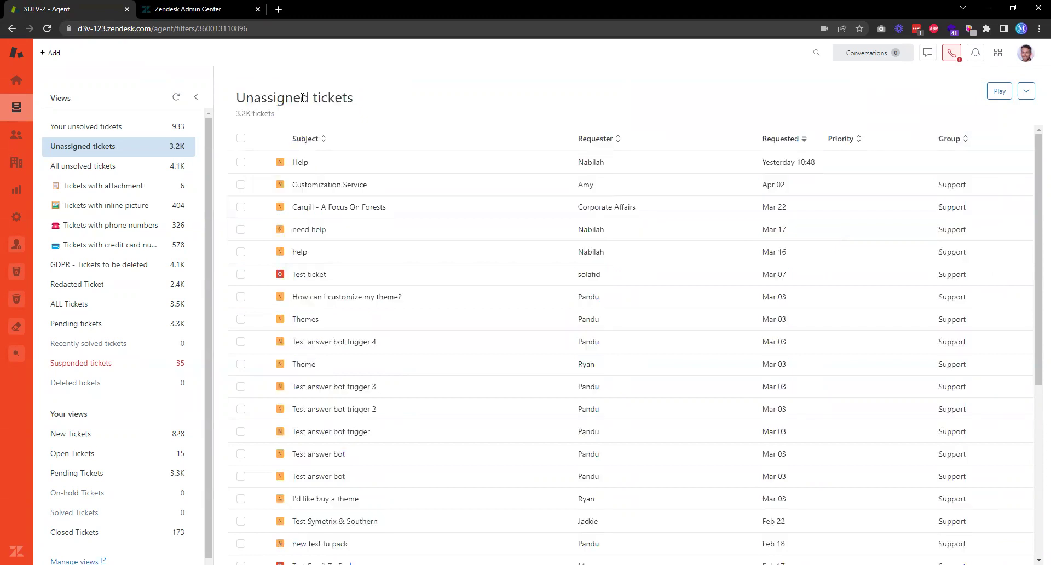
click(178, 10)
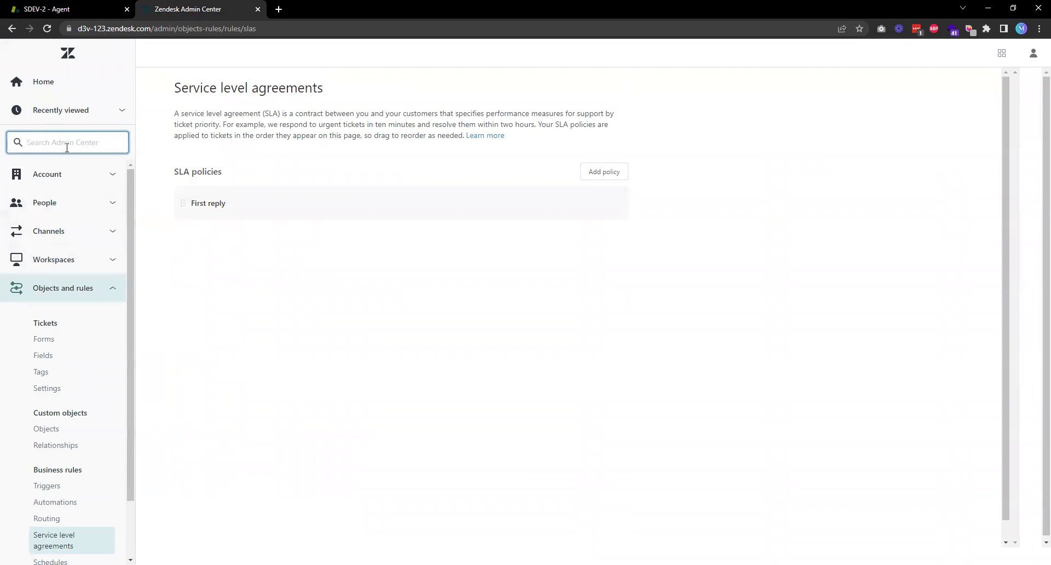
Search settings for 'view' and open the Unassigned tickets view for editing
text(view)
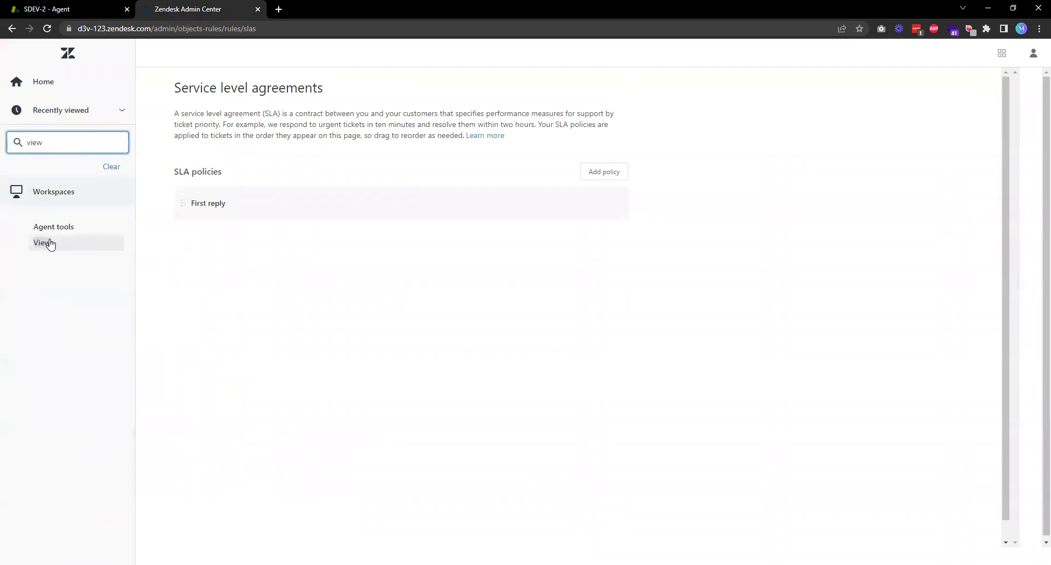
click(50, 243)
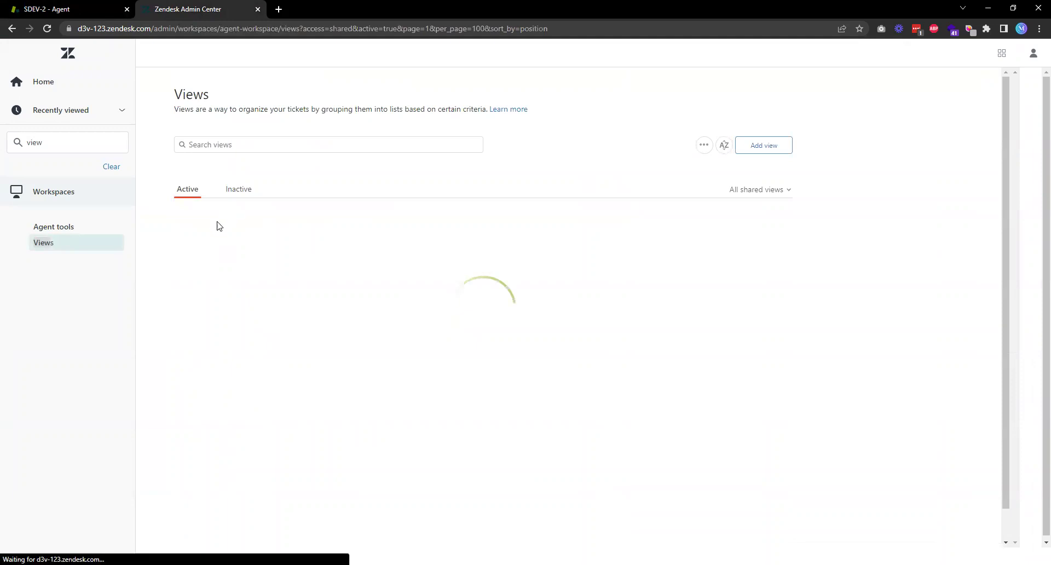
click(207, 277)
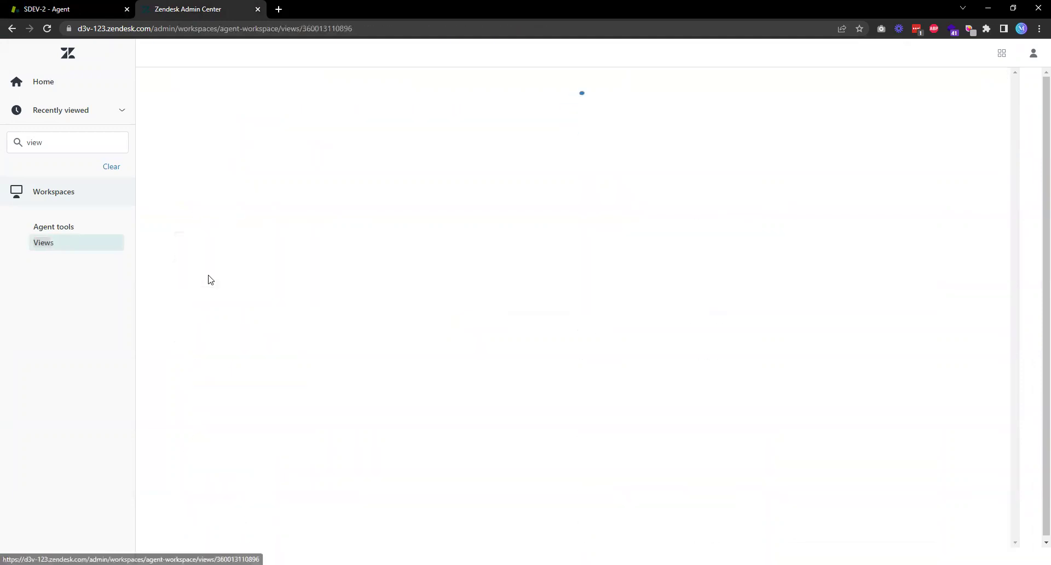
Add a Next SLA breach column, move it above Subject, and save the view
scroll(207, 279, down, 8)
click(201, 376)
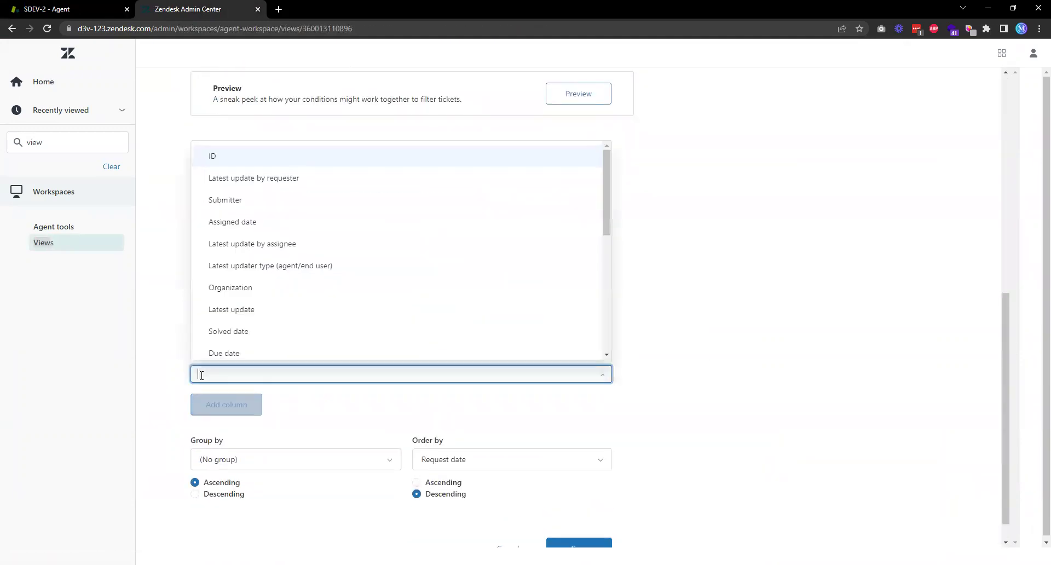
text(ne)
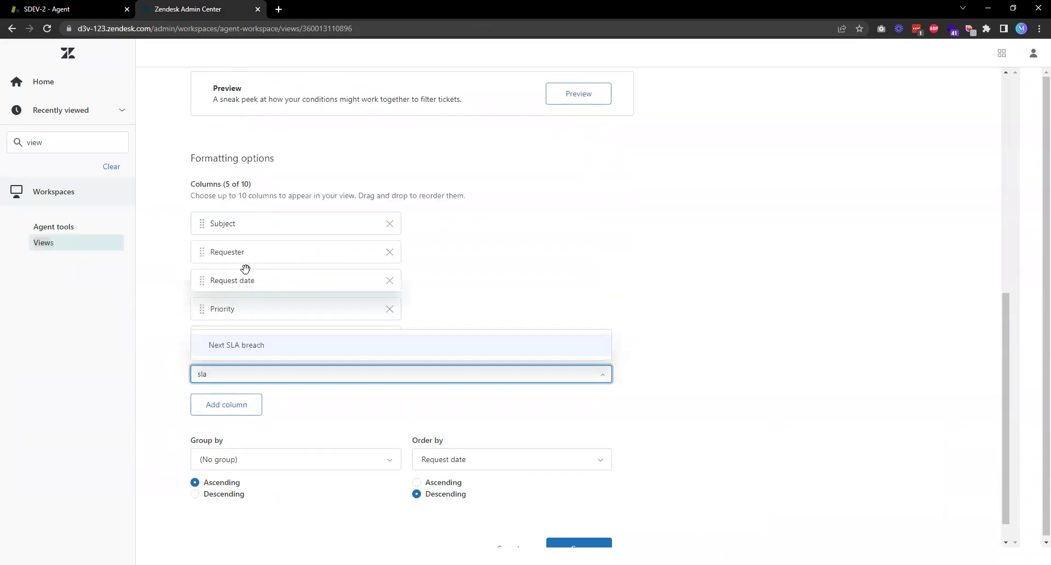
click(244, 346)
drag(203, 367, 221, 226)
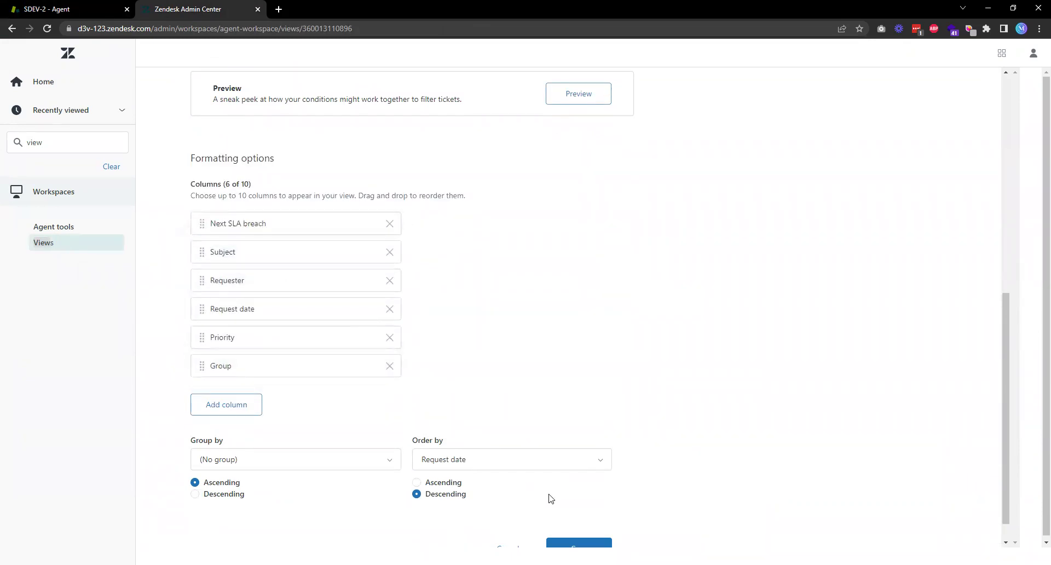
click(579, 544)
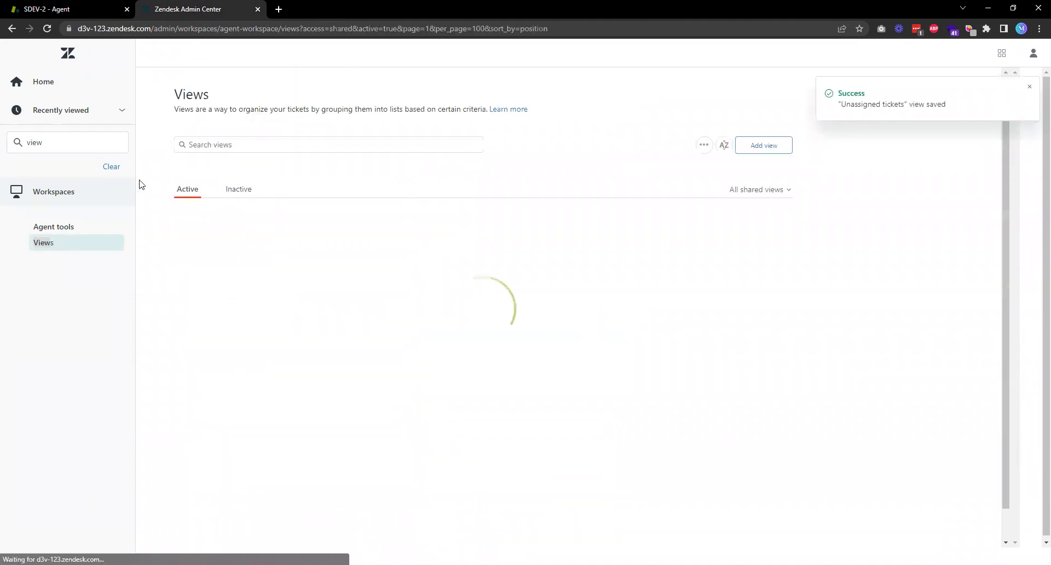
Refresh views in Agent Workspace, open the Help ticket, then return to Unassigned tickets
click(71, 8)
click(176, 97)
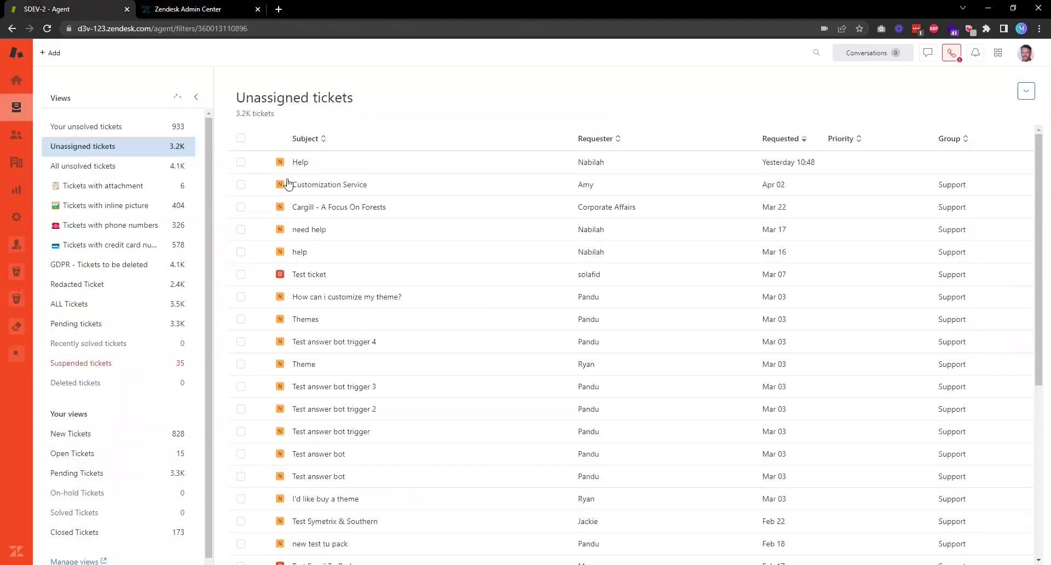
click(345, 164)
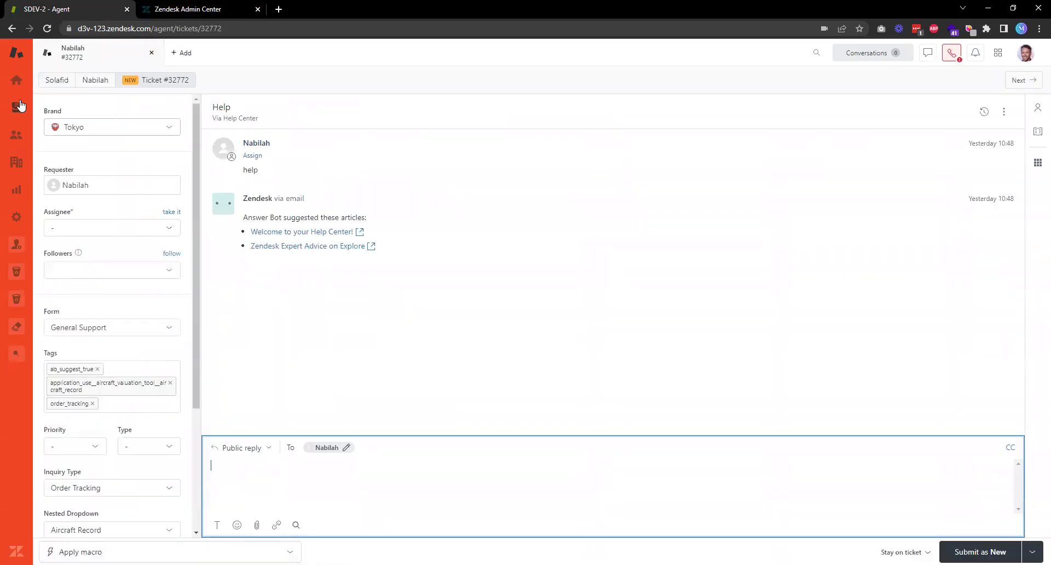
key(alt+Left)
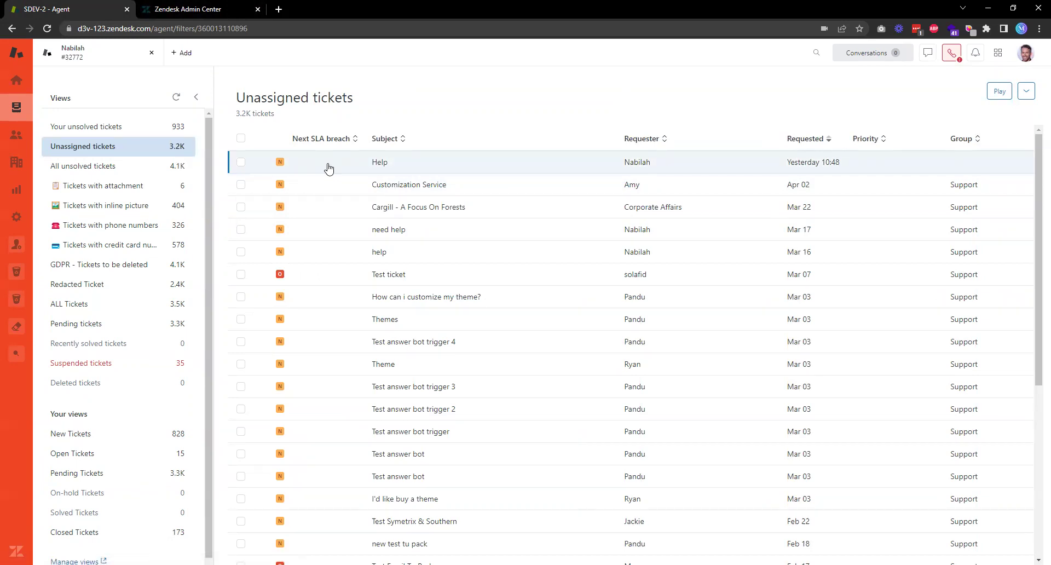
Search settings for 'autom' and start a new automation
click(186, 8)
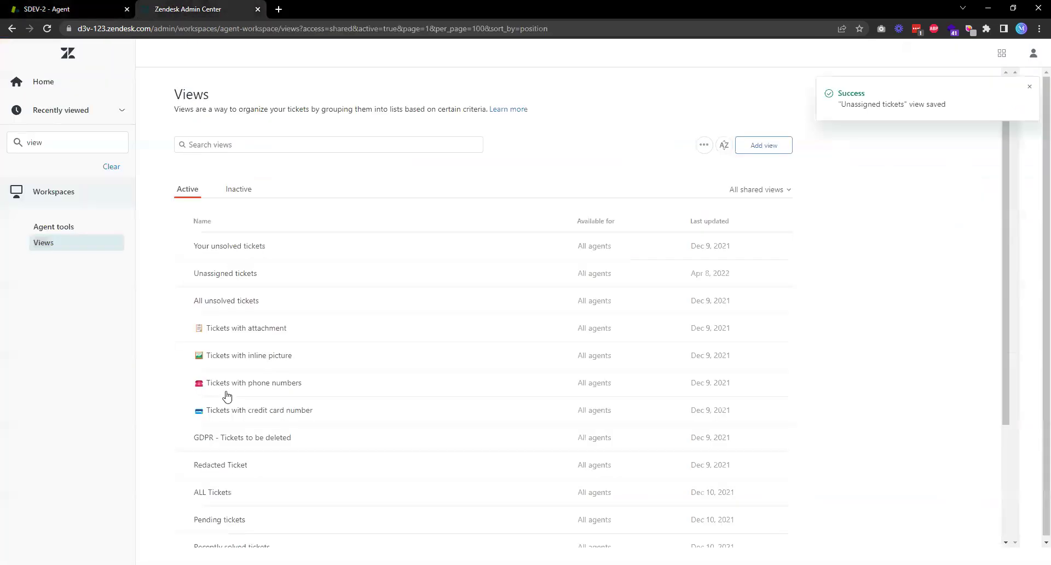
click(56, 138)
double_click(55, 138)
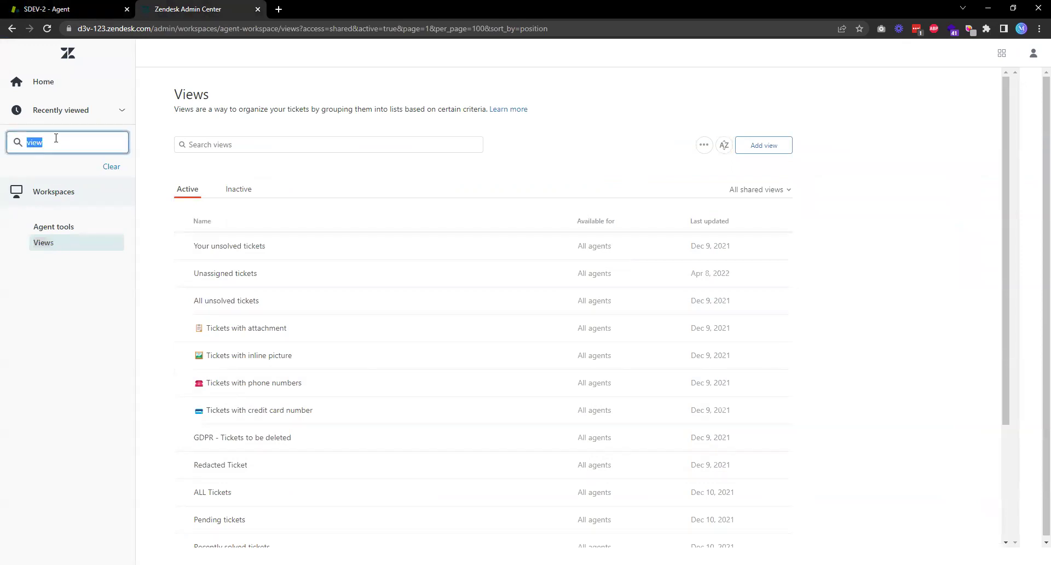
text(autom)
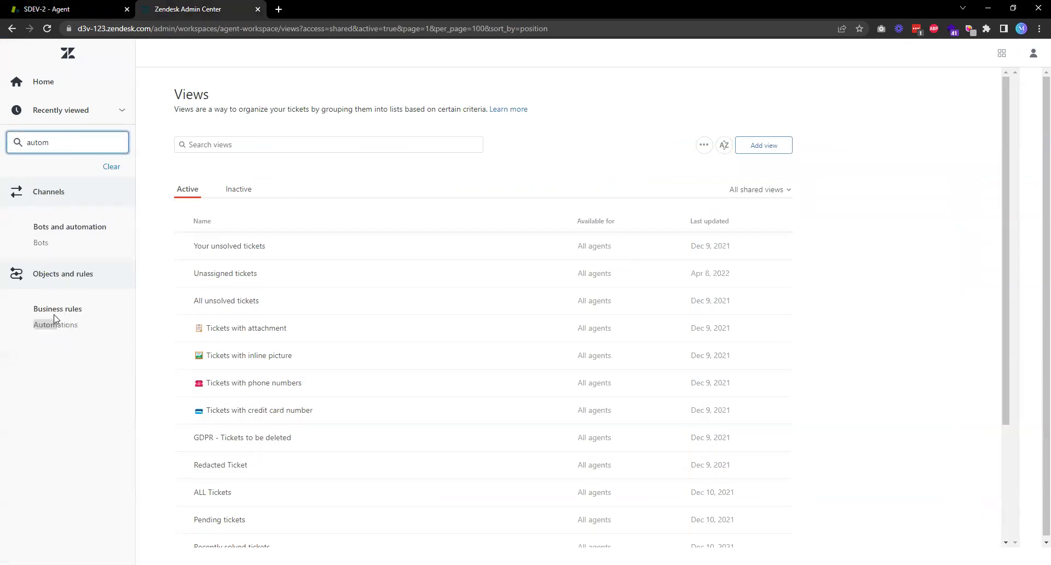
click(54, 325)
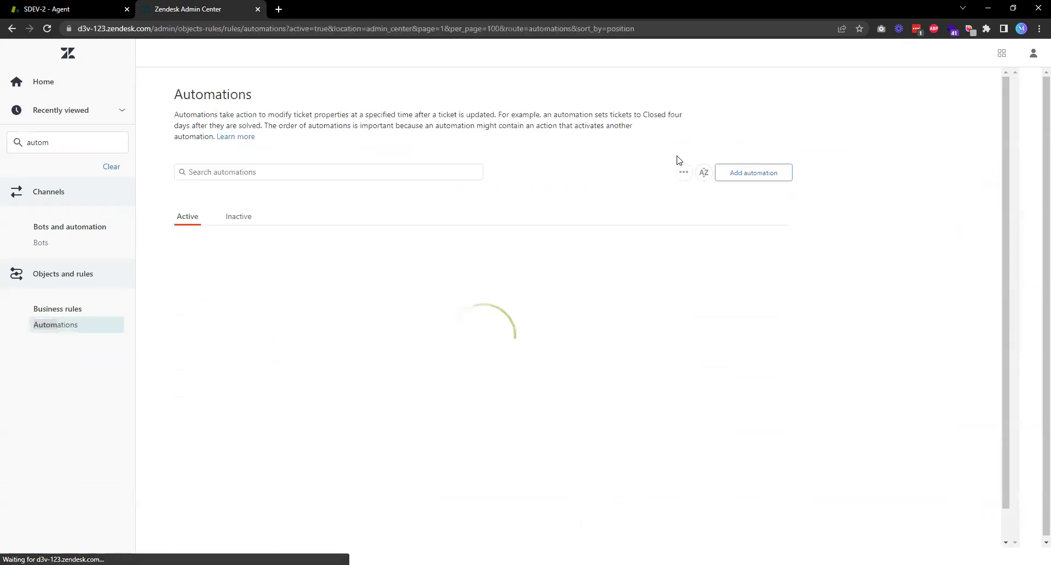
click(752, 176)
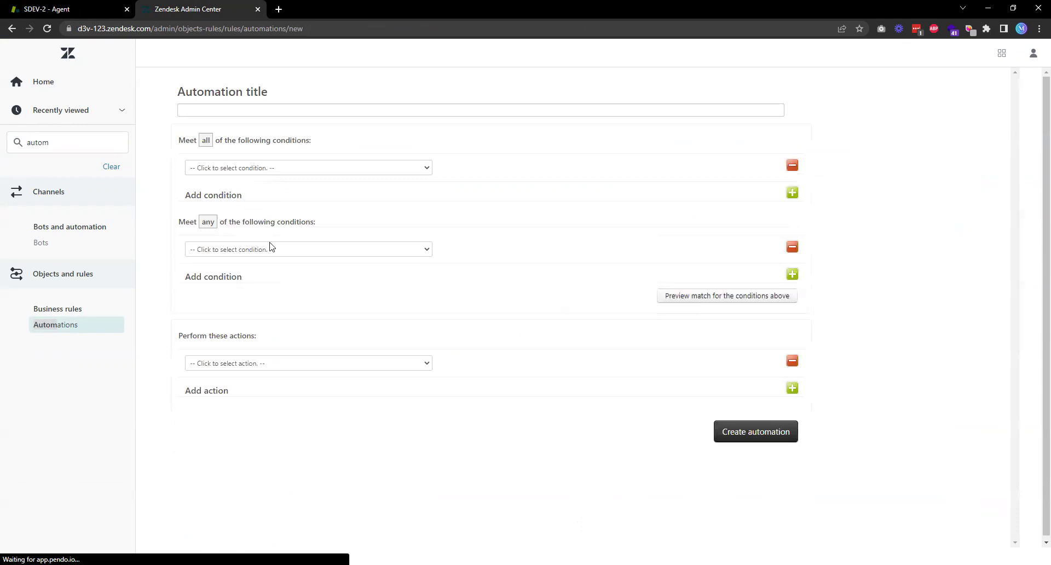
Set the first condition to Ticket: Hours until next SLA breach, Less than
click(270, 168)
scroll(270, 248, down, 5)
scroll(270, 249, up, 3)
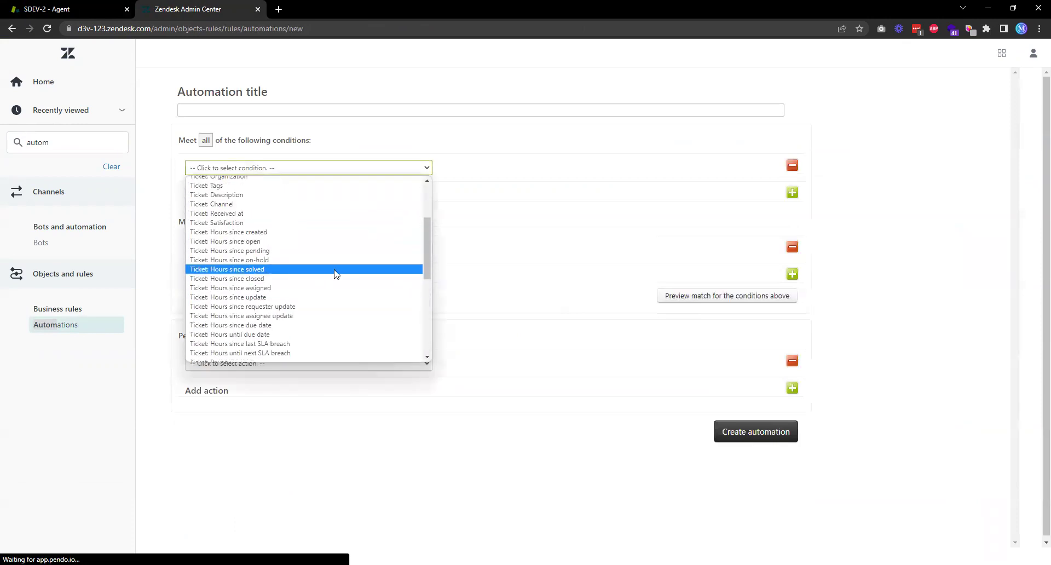
click(270, 343)
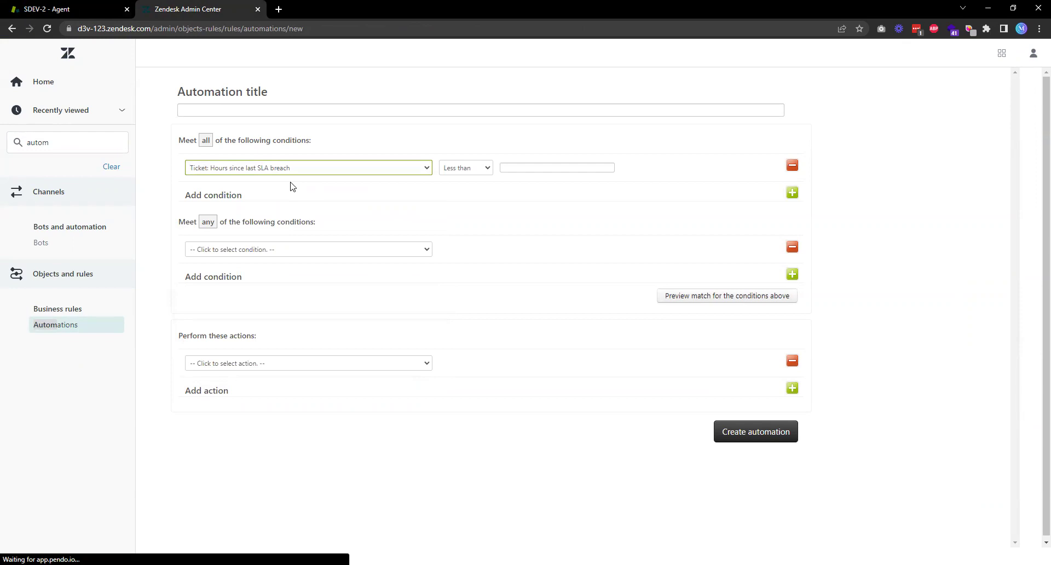
click(329, 174)
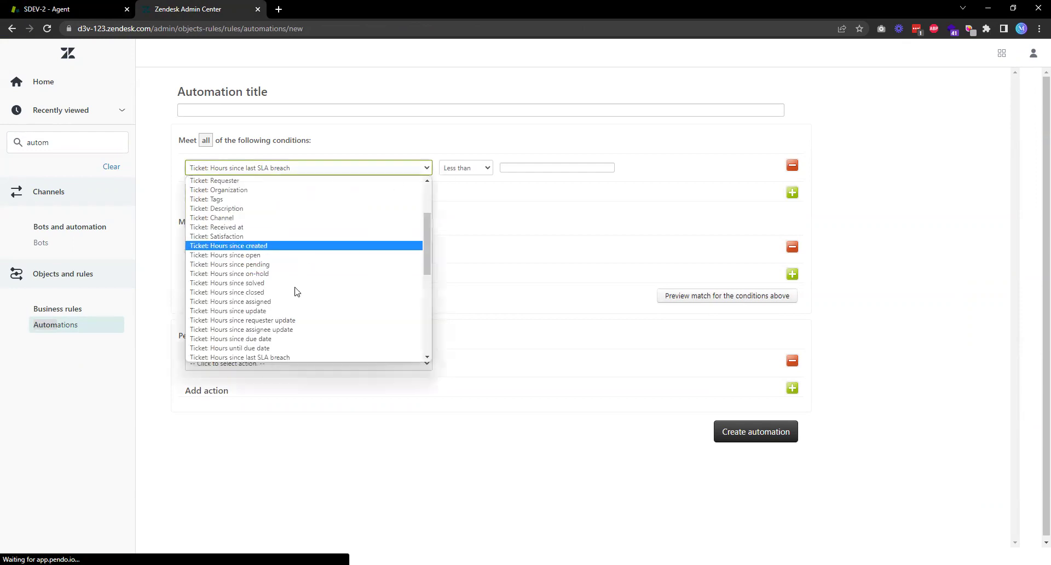
scroll(281, 328, down, 3)
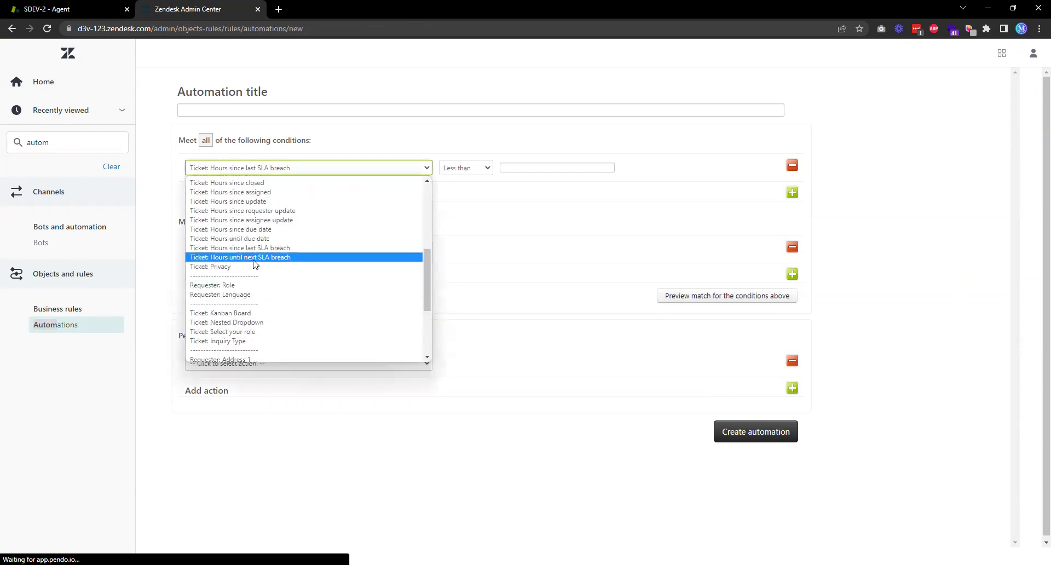
click(253, 260)
click(510, 165)
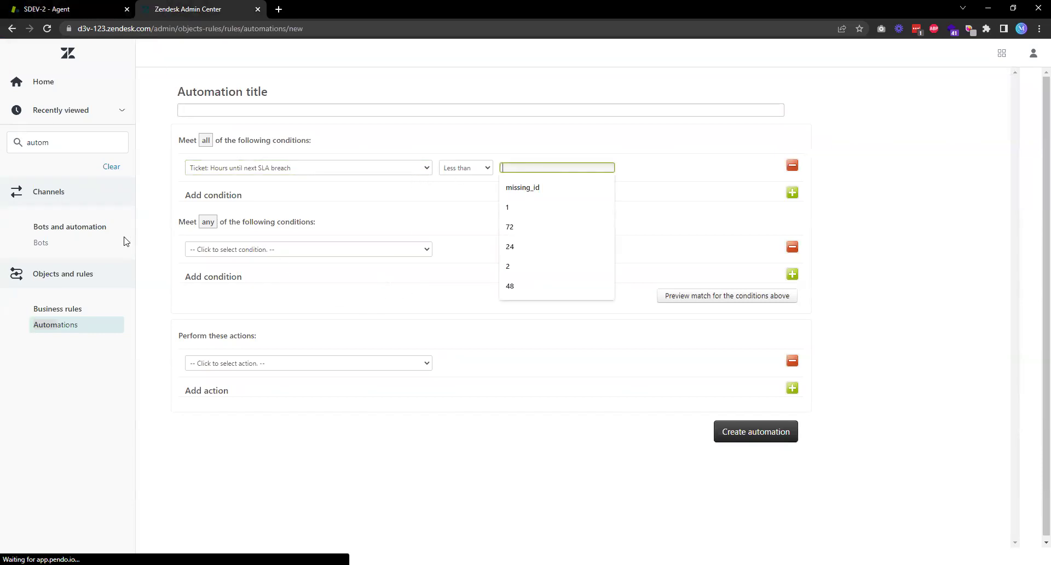
Search 'service' and open the Service level agreements page
double_click(89, 143)
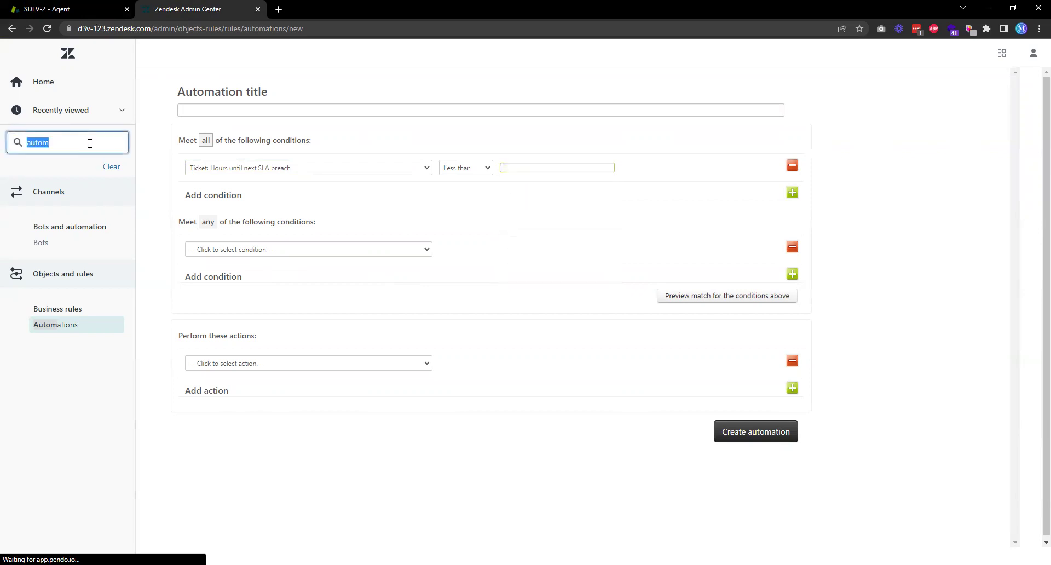
text(service)
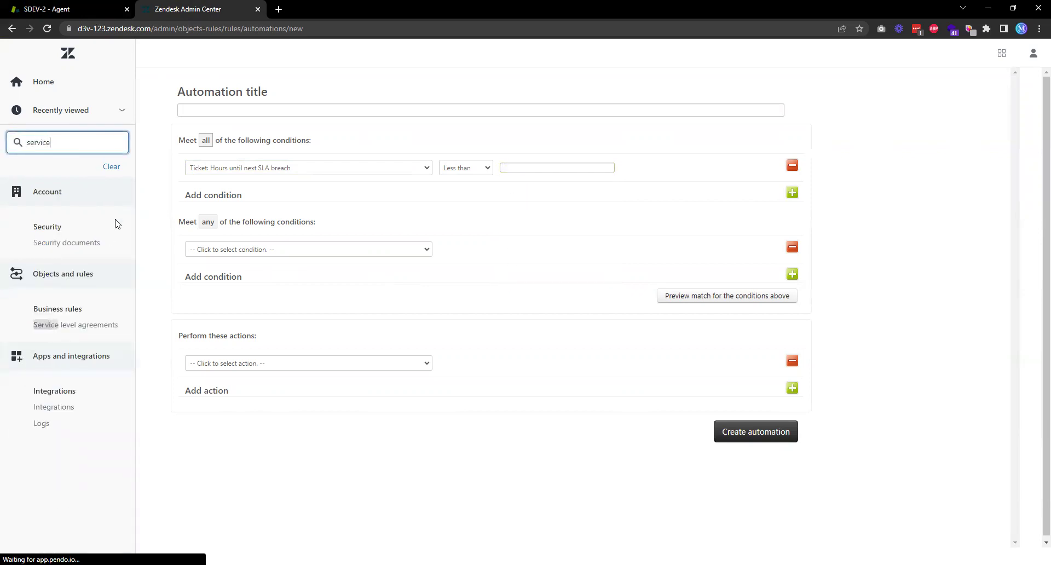
click(90, 327)
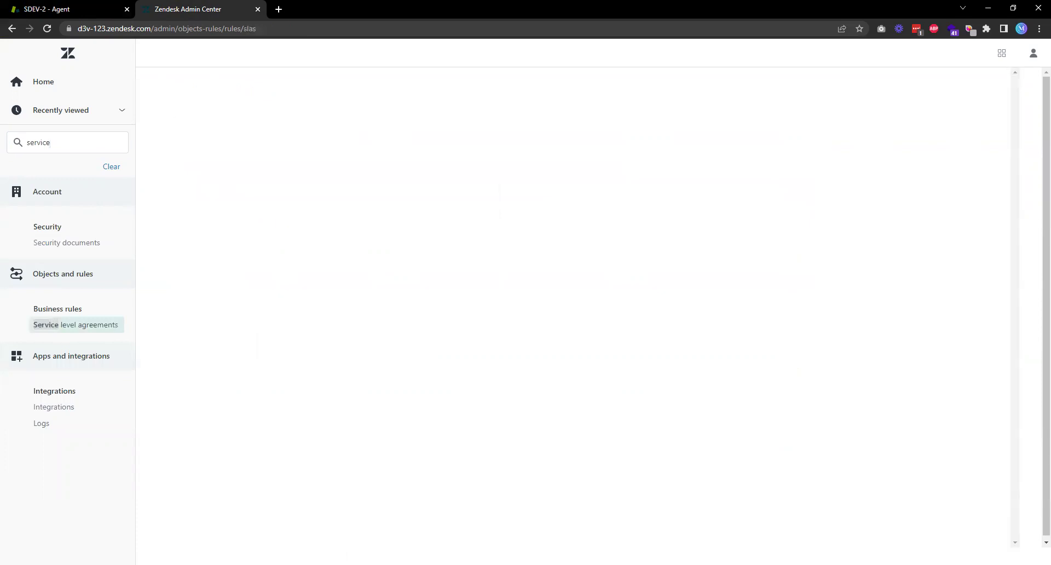